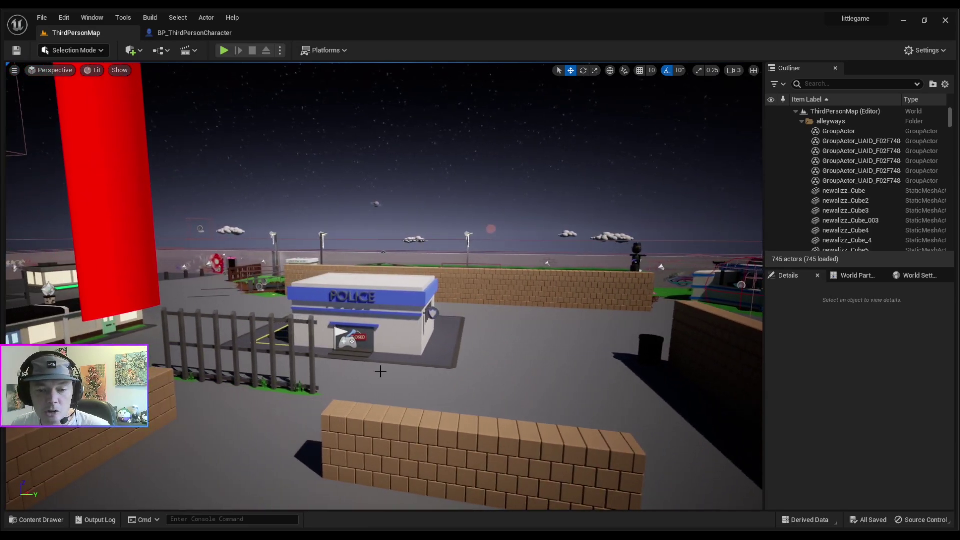
# - Start a play test of the level and move the duck character from the police station through the park to the skate ramp
pyautogui.click(224, 50)
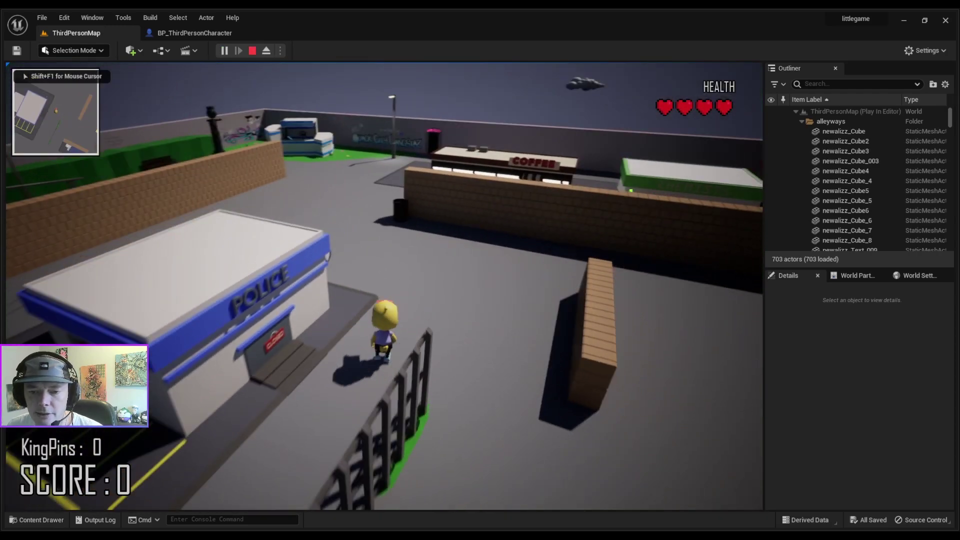
pyautogui.press('w')
pyautogui.press('space')
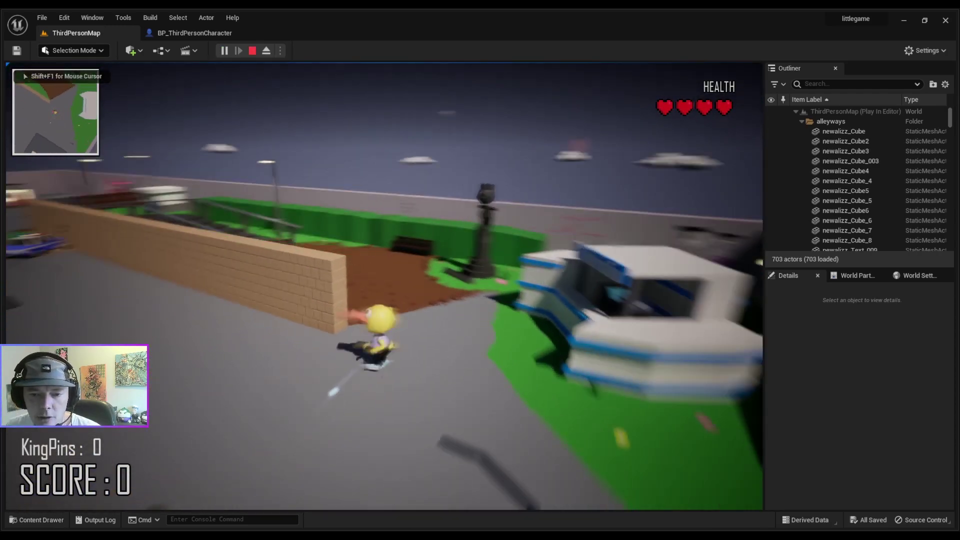
pyautogui.press('w')
pyautogui.press('space')
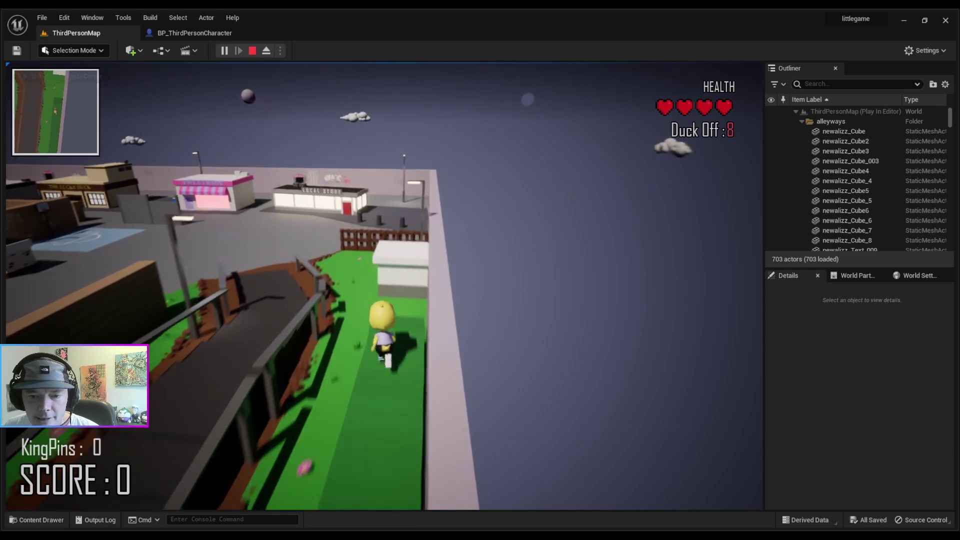
pyautogui.press('w')
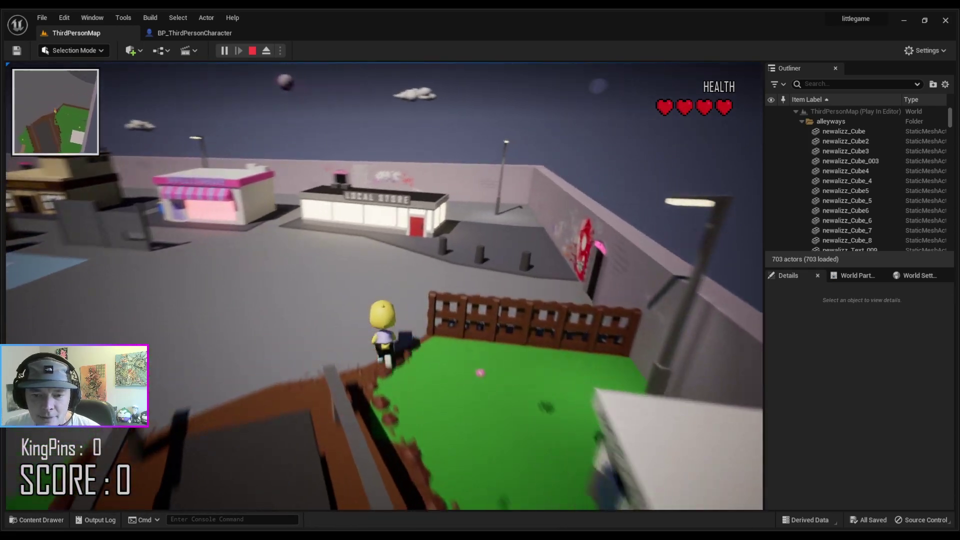
# - Play-test movement and combat around the central streets, passing the newspaper stand and brick ruin and ending on the basketball court wall
pyautogui.press('w')
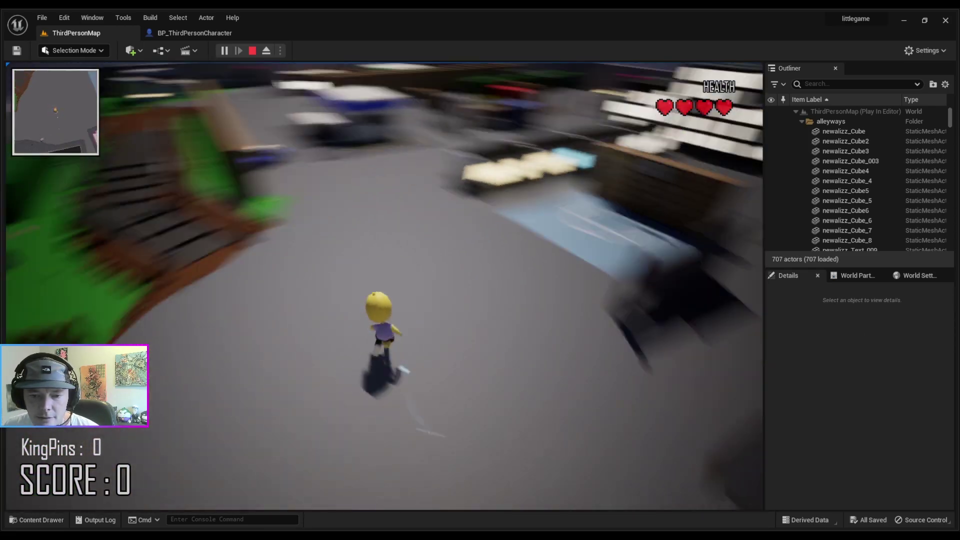
pyautogui.press('w')
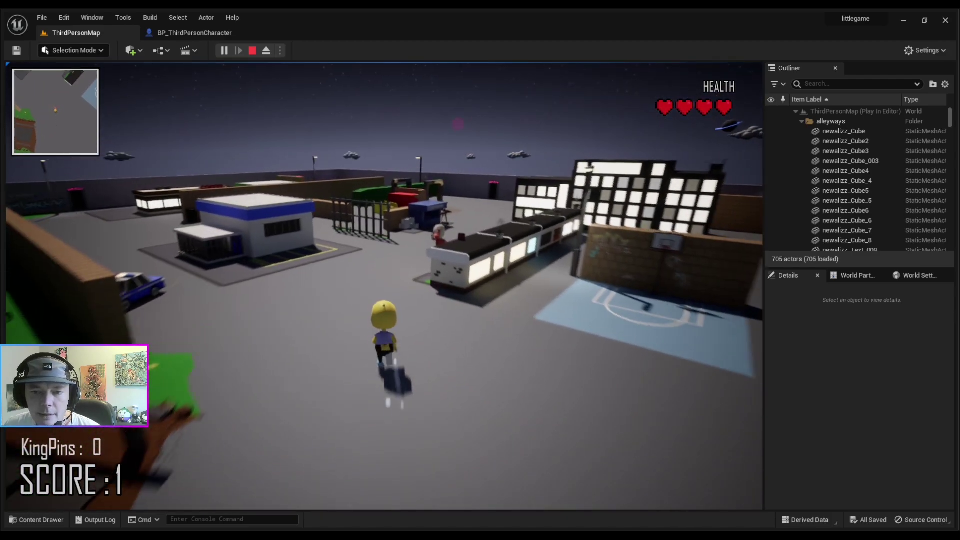
pyautogui.press('w')
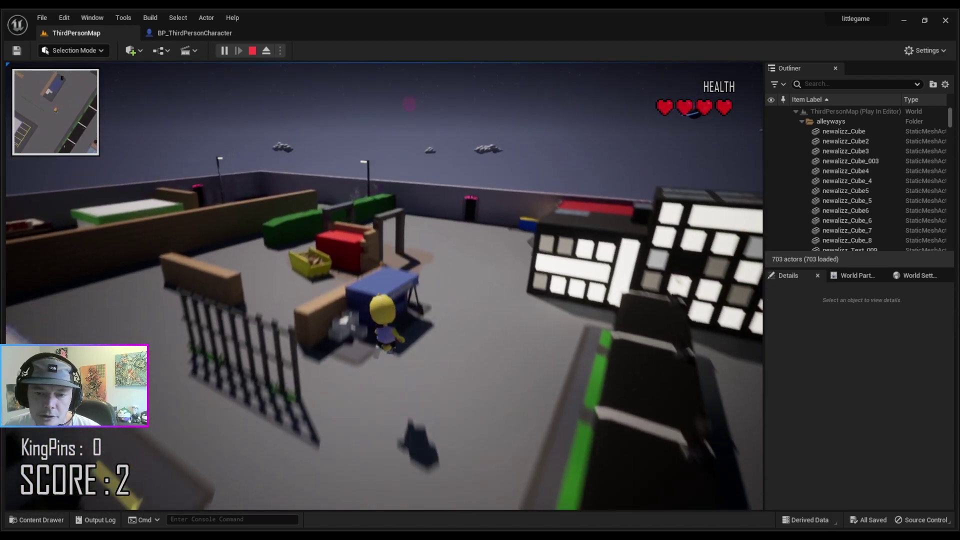
pyautogui.press('w')
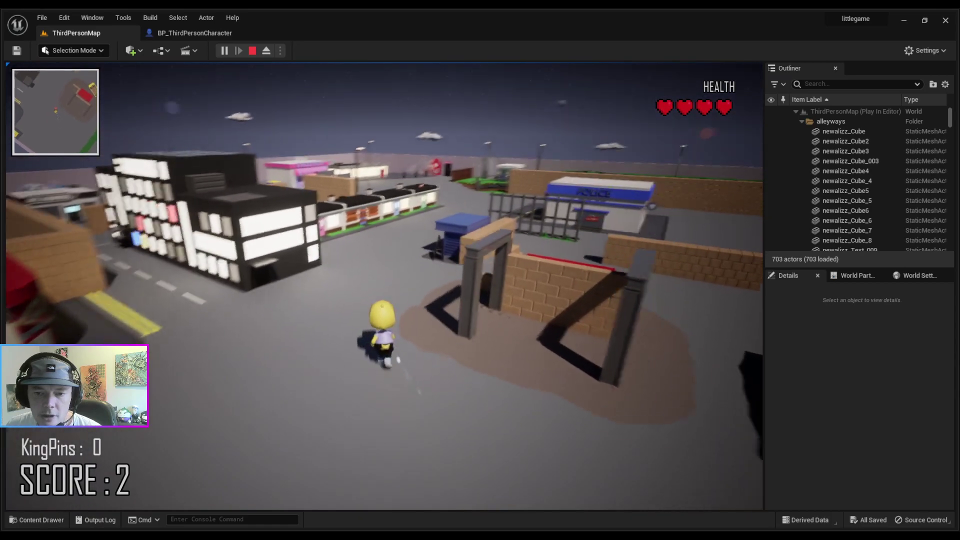
pyautogui.press('w')
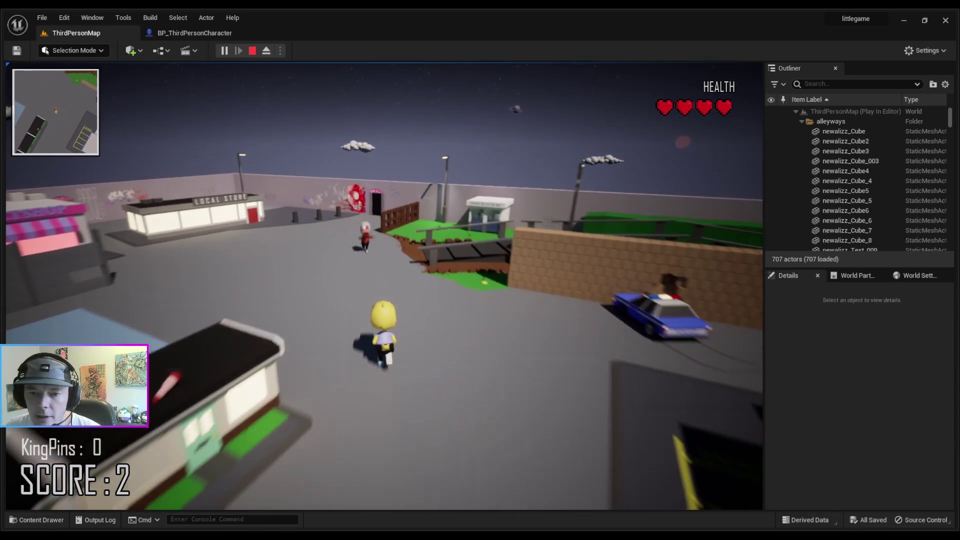
pyautogui.press('w')
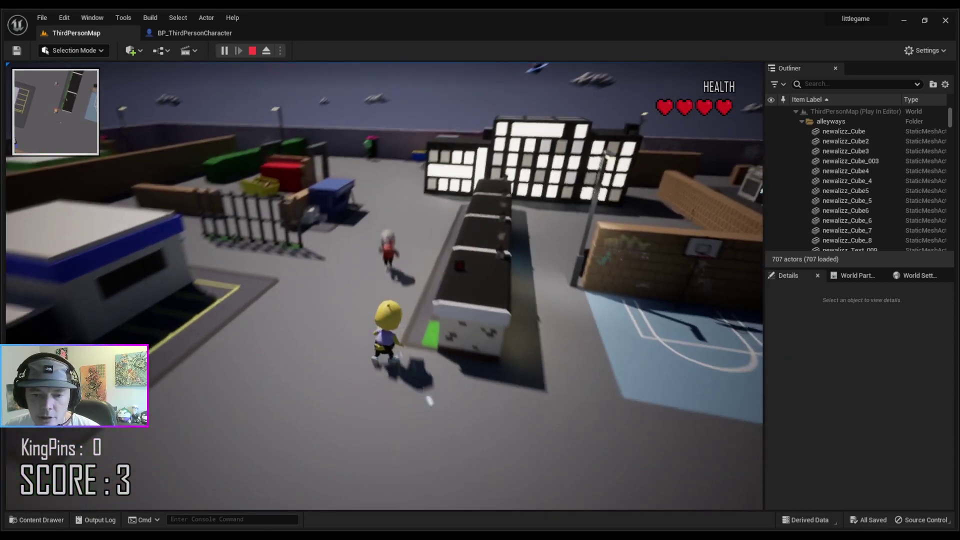
pyautogui.press('w')
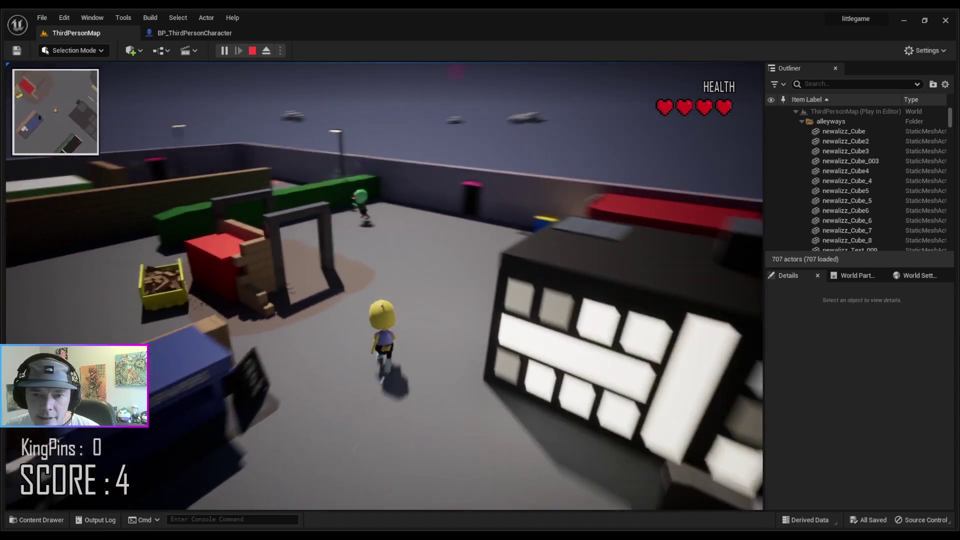
pyautogui.press('w')
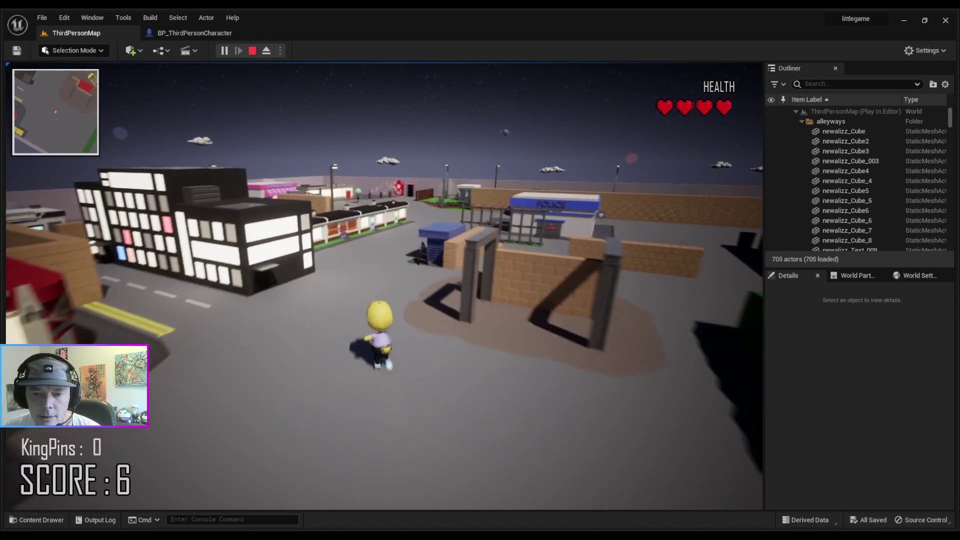
pyautogui.press('w')
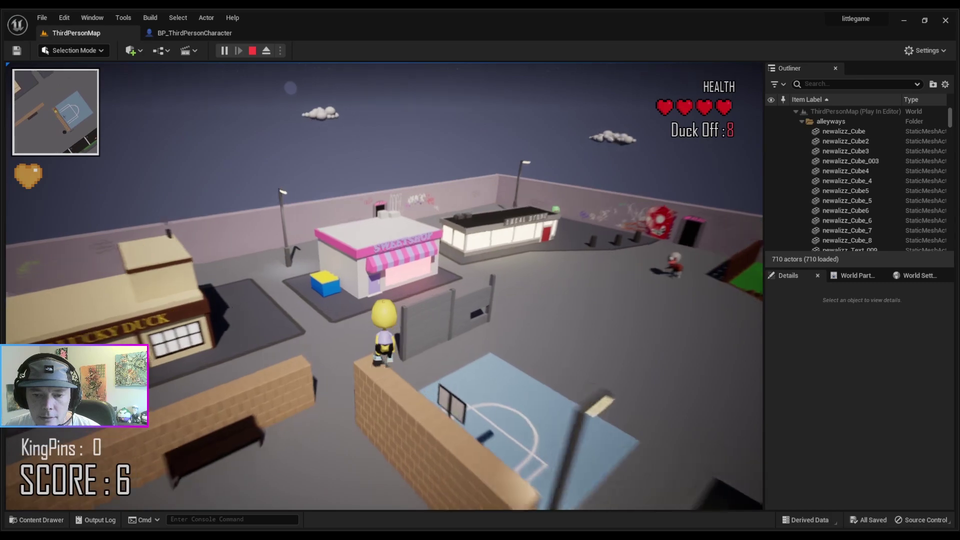
# - Jump down from the court wall, fight the enemy ducks by the Local Store, and run back to the newspaper stand
pyautogui.press('w')
pyautogui.press('space')
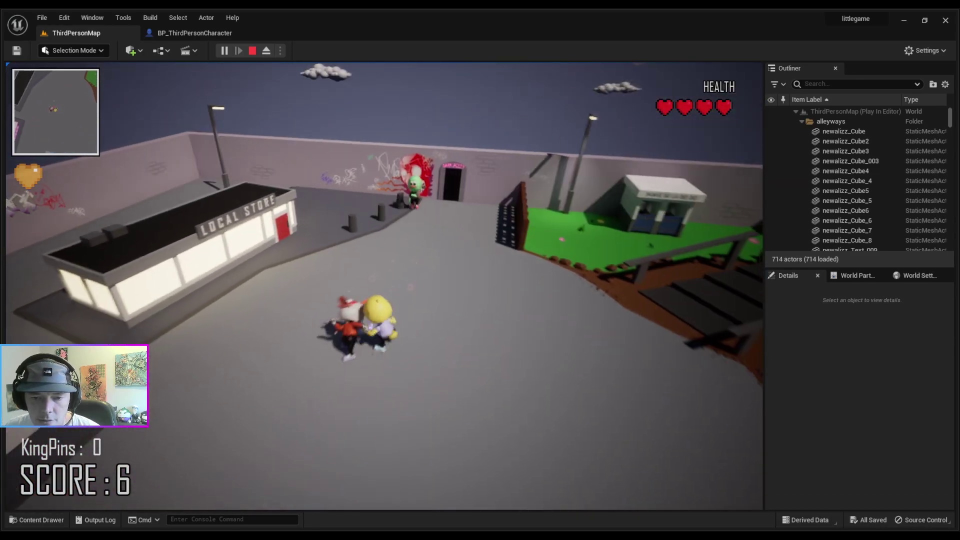
pyautogui.press('w')
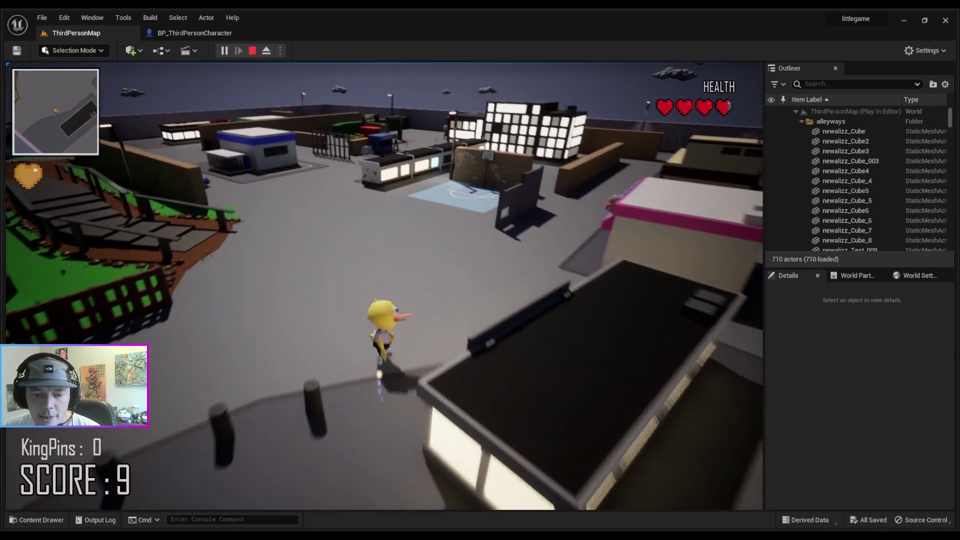
pyautogui.press('w')
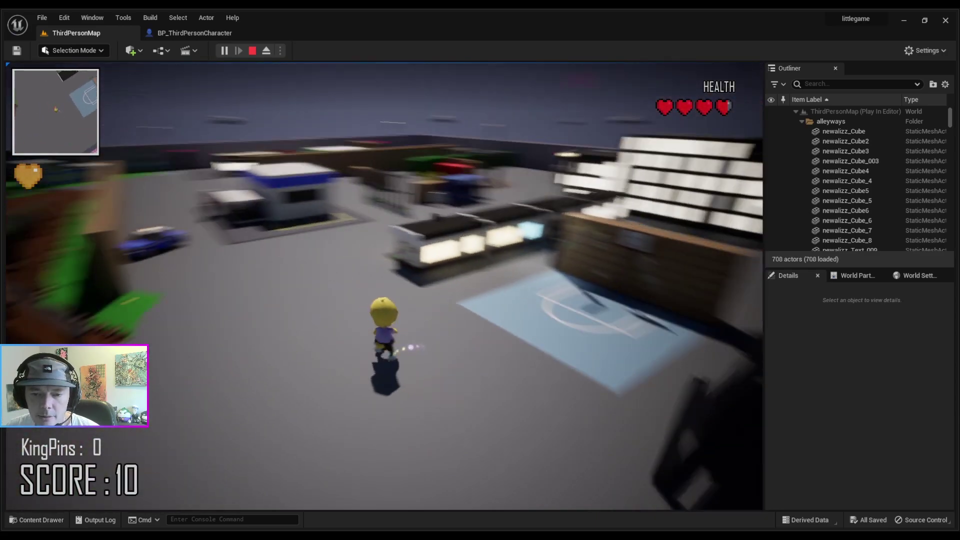
pyautogui.press('w')
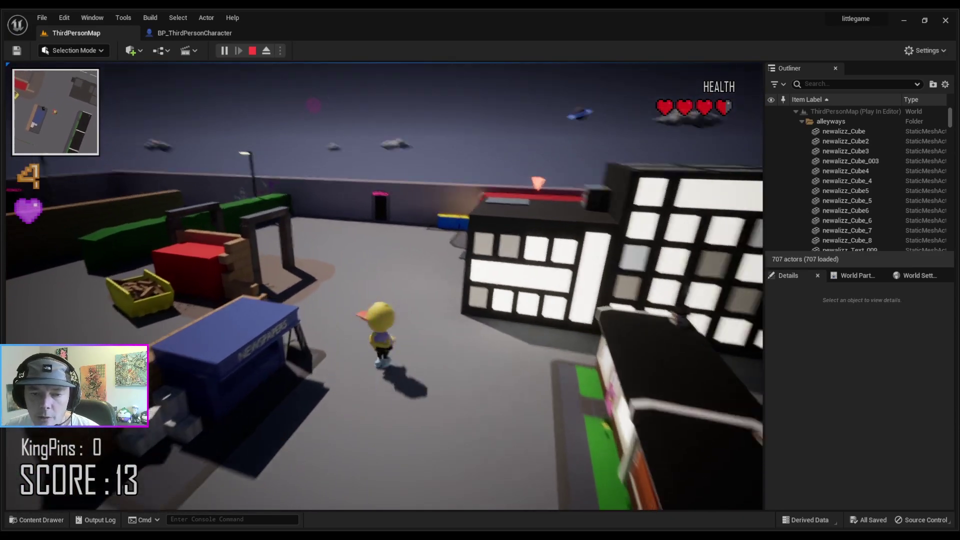
# - Test jumping onto the pizza shop roof, fight in the street below, and cross the row of shops to the Local Store
pyautogui.press('w')
pyautogui.press('space')
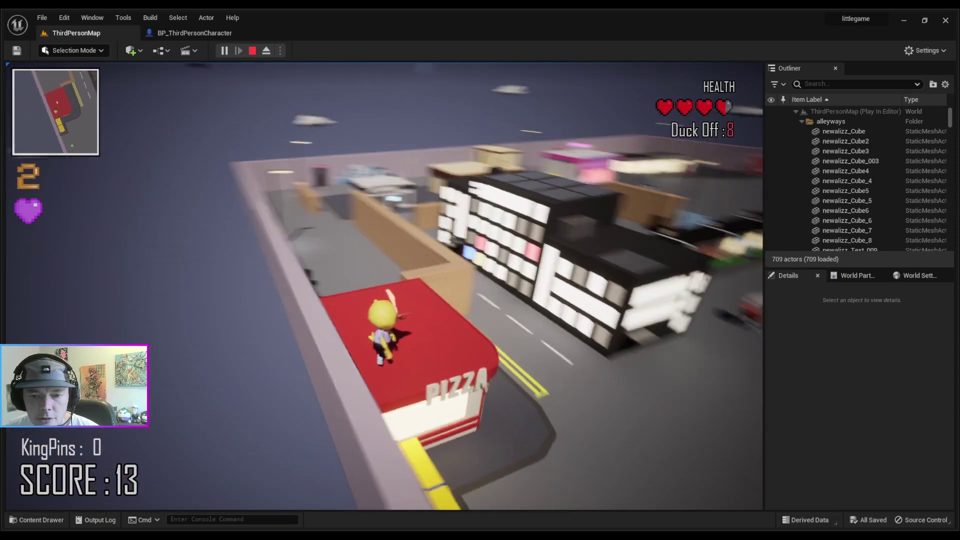
pyautogui.press('w')
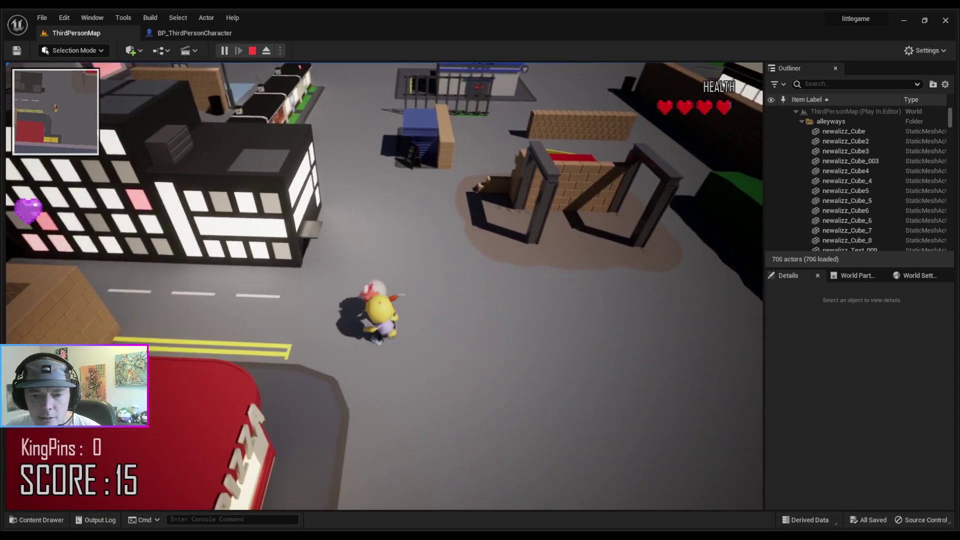
pyautogui.press('w')
pyautogui.press('space')
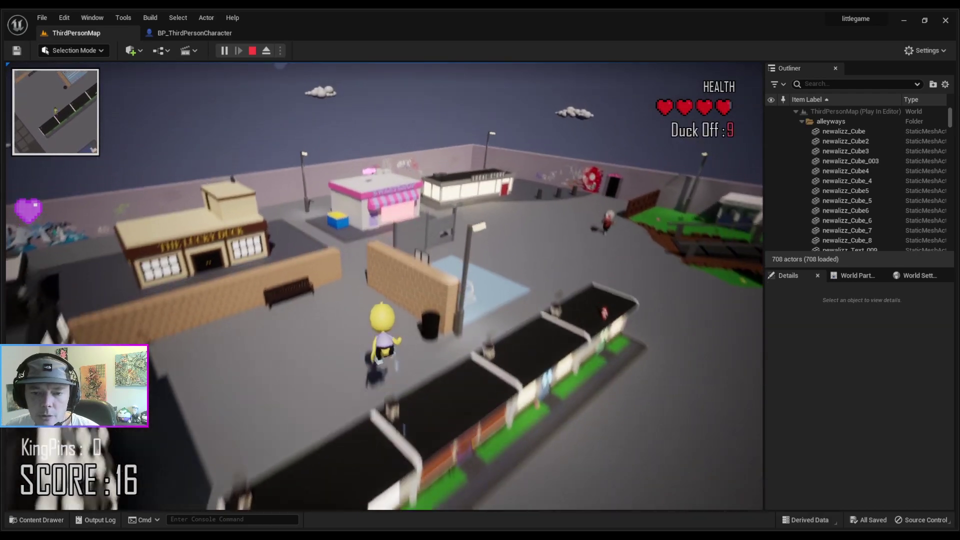
pyautogui.press('w')
pyautogui.press('space')
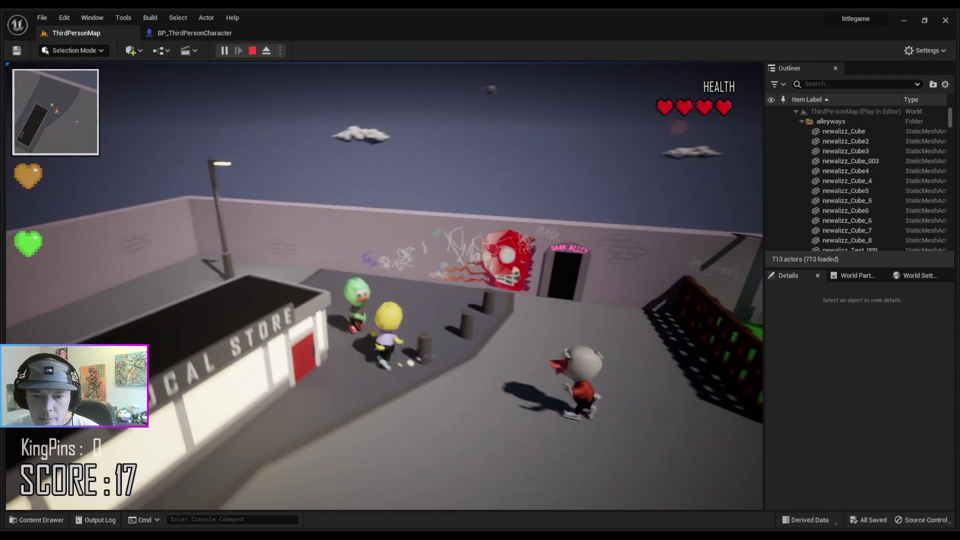
# - Run from the Local Store to the coffee shop area, fight the enemies there, and continue toward the pizza shop
pyautogui.press('w')
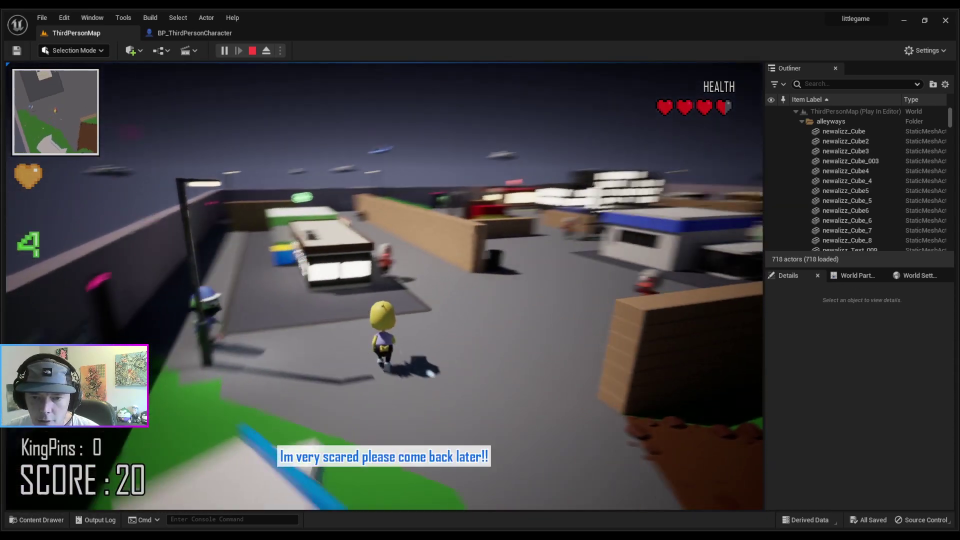
pyautogui.press('w')
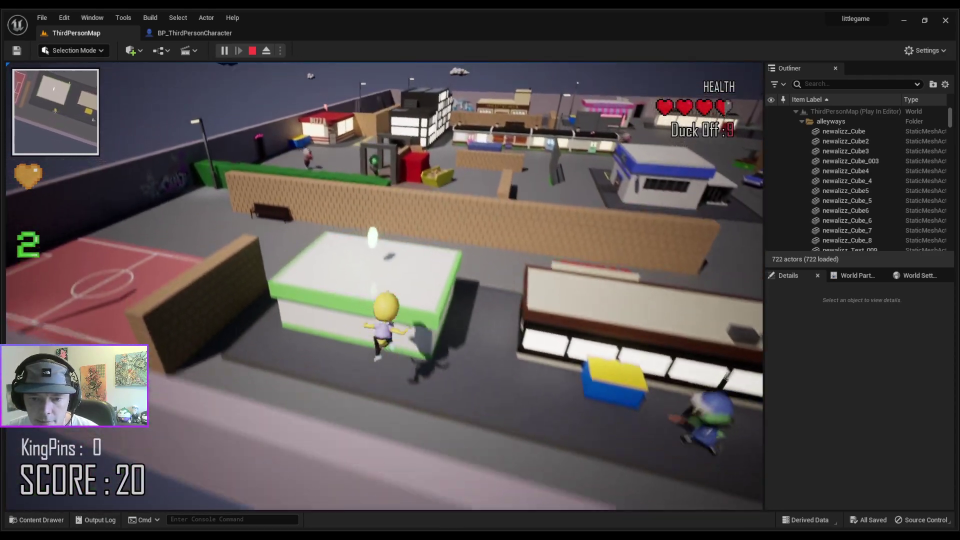
pyautogui.press('w')
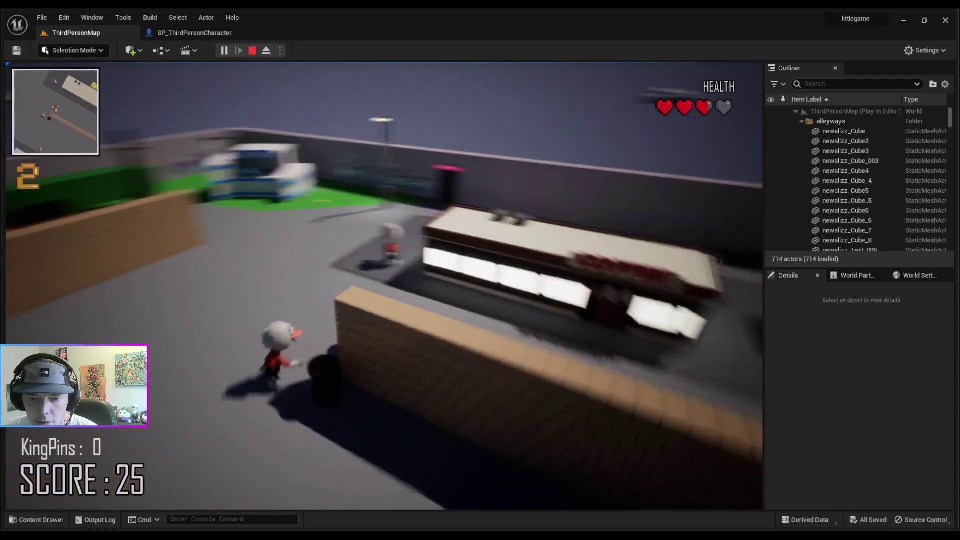
pyautogui.press('w')
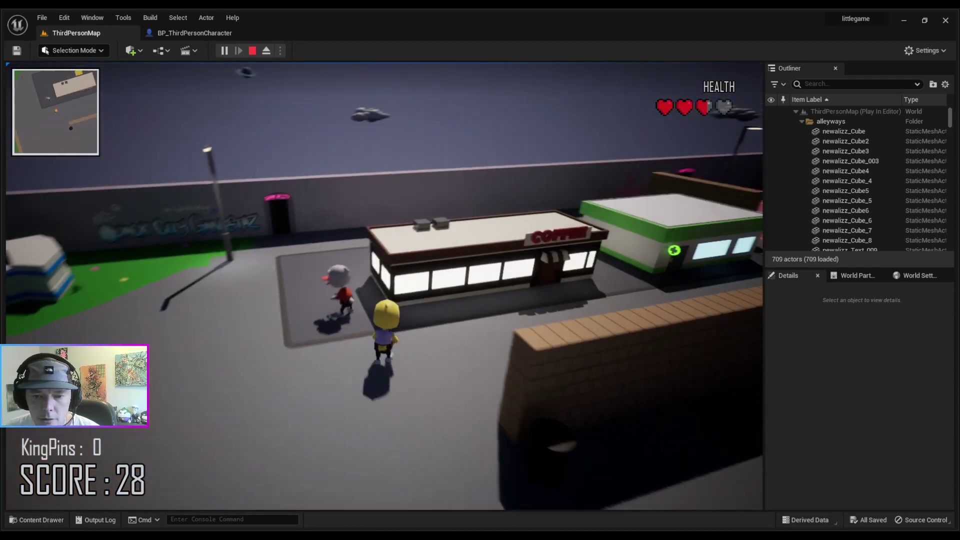
pyautogui.press('a')
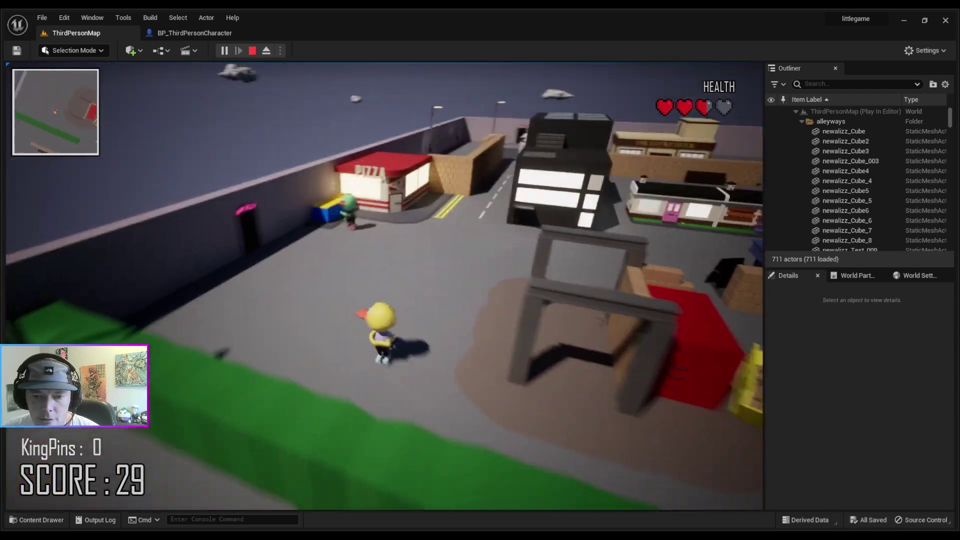
# - Test fighting enemy ducks between the blue basketball court, the newspaper stand and the alley door beside the pizza shop
pyautogui.press('w')
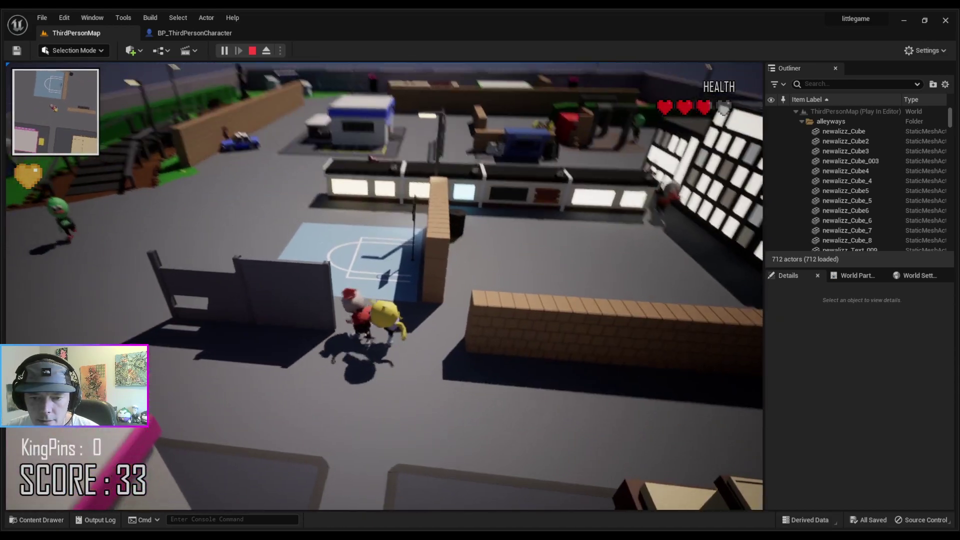
pyautogui.press('w')
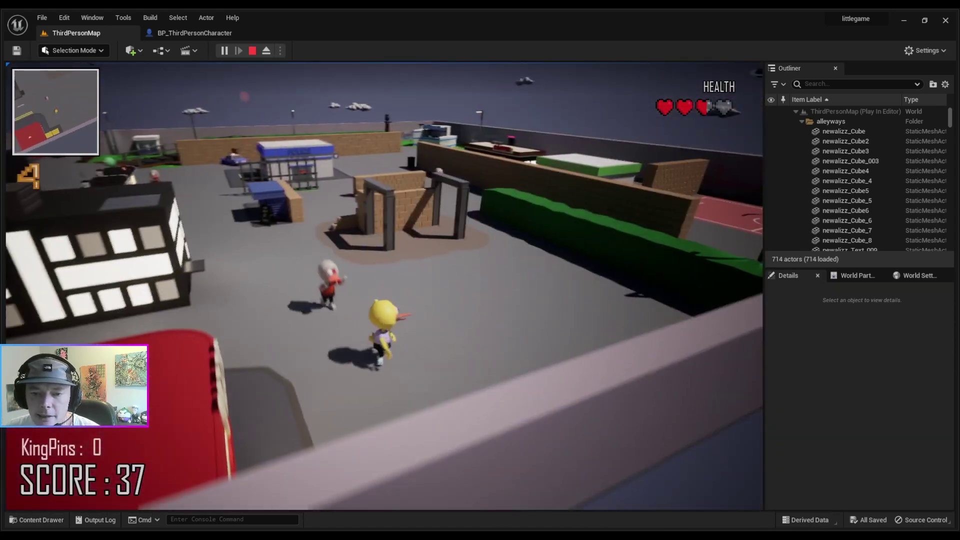
pyautogui.press('w')
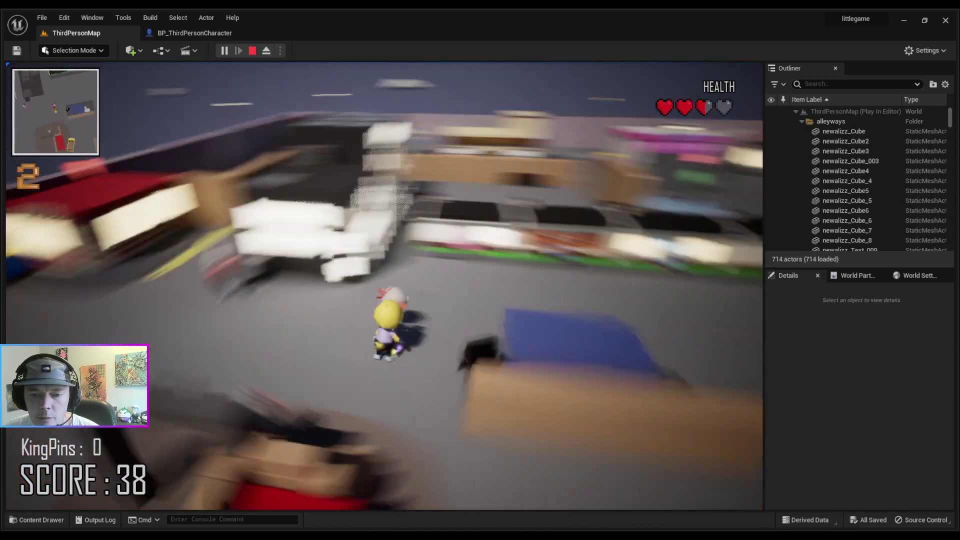
pyautogui.press('w')
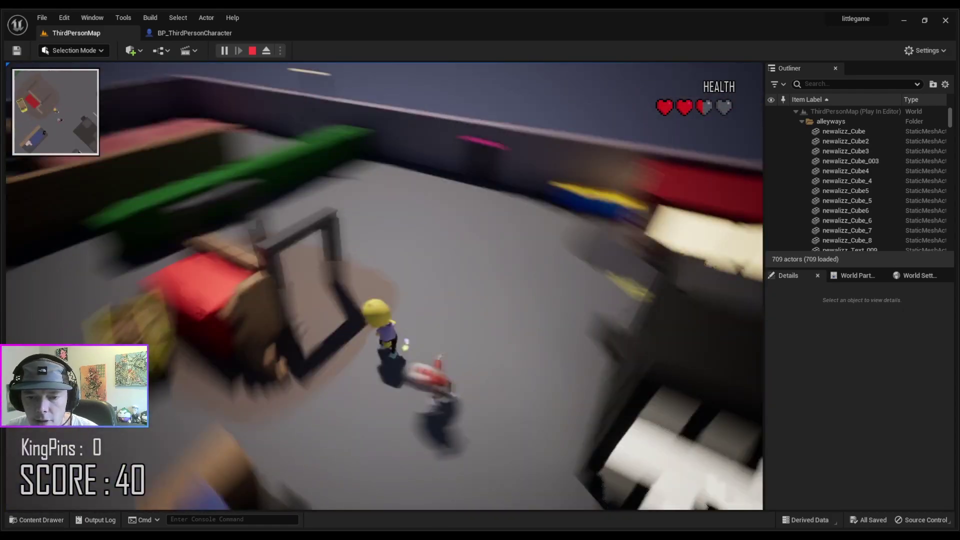
pyautogui.press('space')
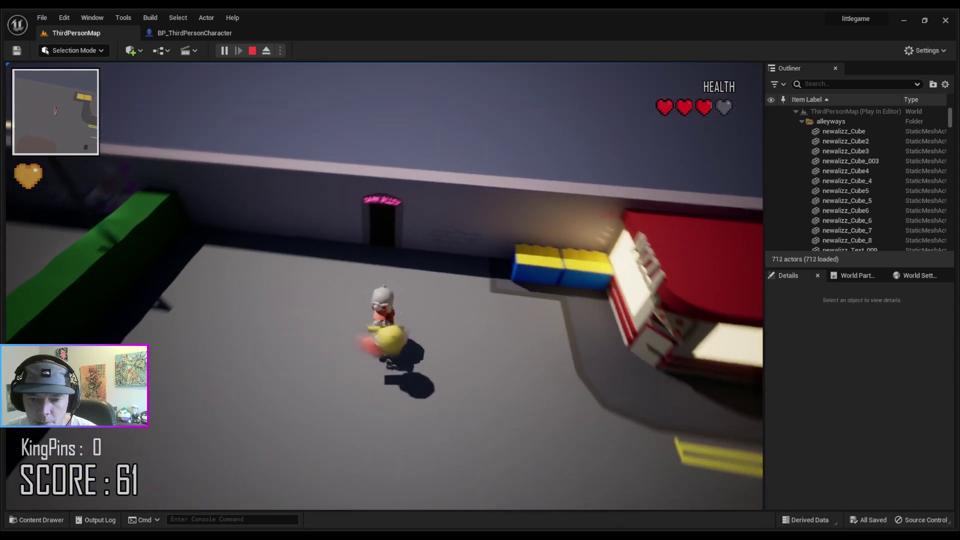
# - Test rooftop jumps from the pizza shop to the coffee shop, and run on to fight enemies near the police station
pyautogui.press('w')
pyautogui.press('space')
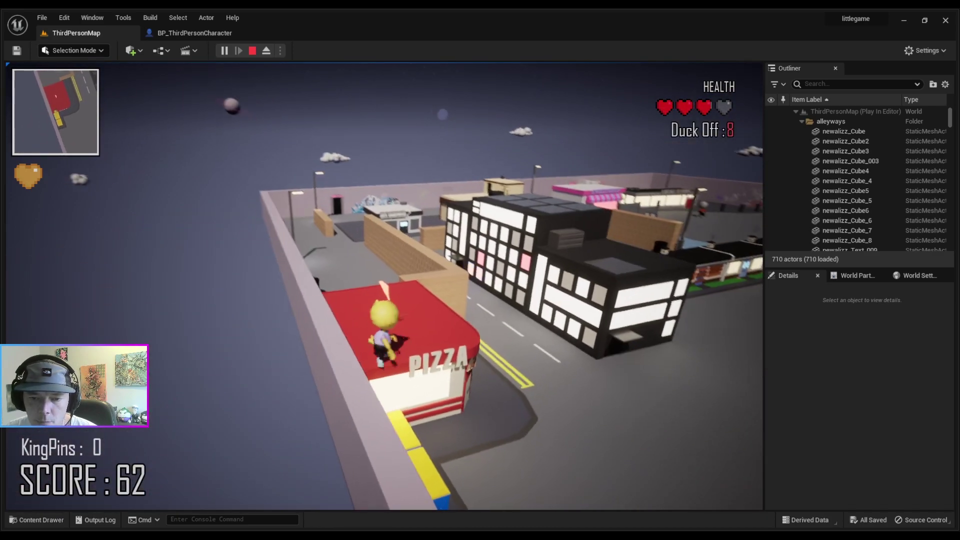
pyautogui.press('w')
pyautogui.press('space')
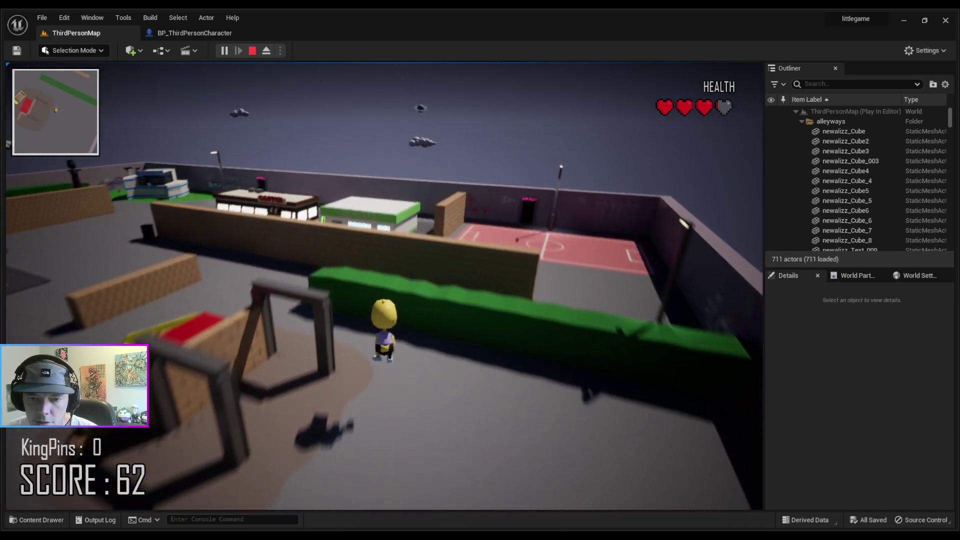
pyautogui.press('w')
pyautogui.press('space')
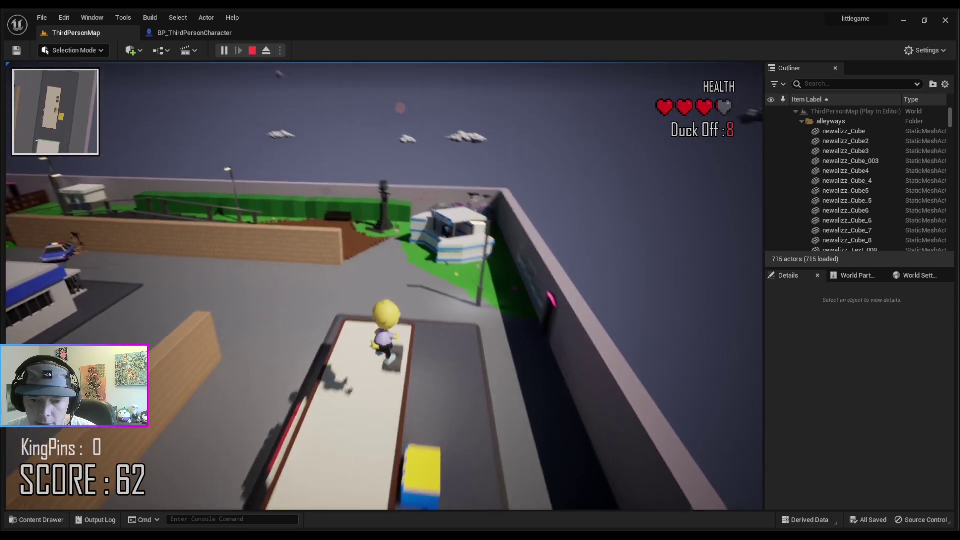
pyautogui.press('w')
pyautogui.press('w')
pyautogui.press('w')
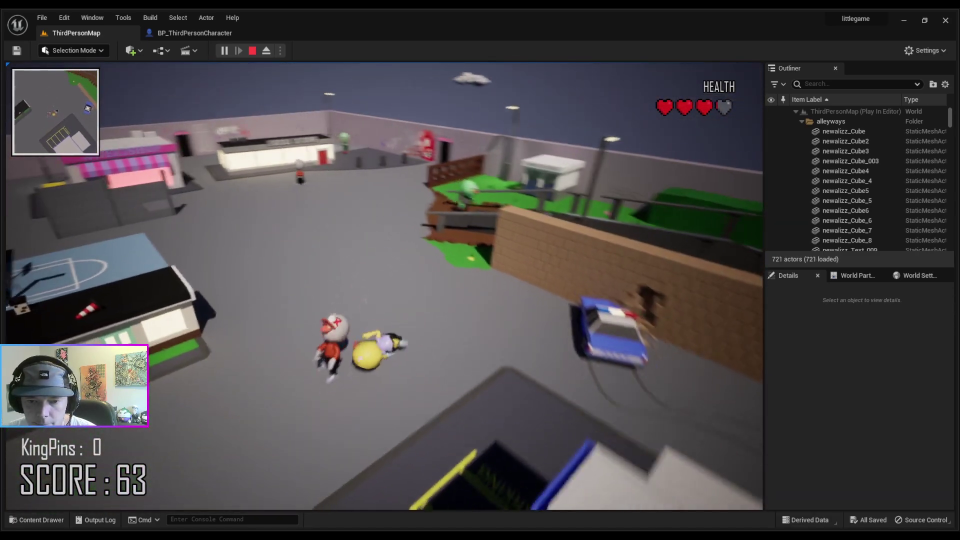
# - Test fighting enemy ducks between the police car and the blue basketball court, and jump across to the row of shops
pyautogui.press('w')
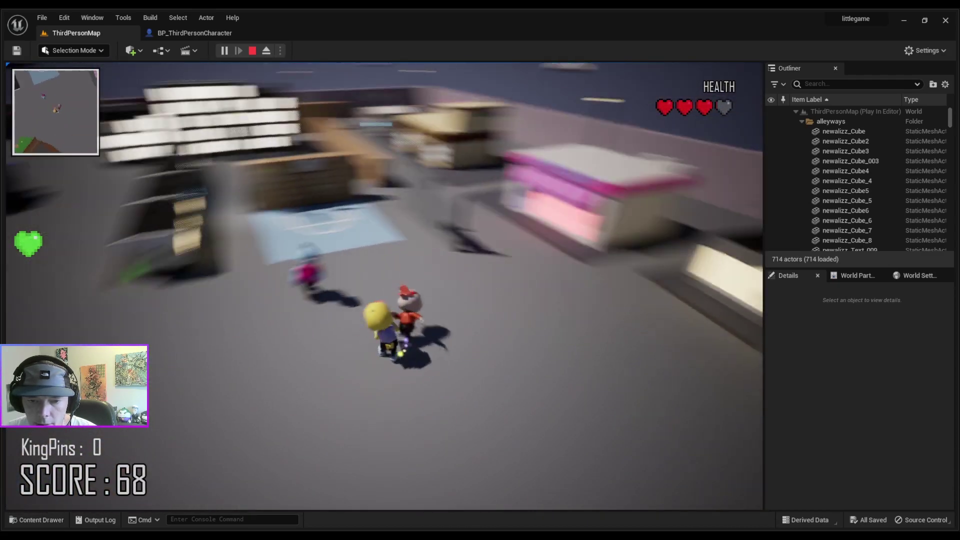
pyautogui.press('w')
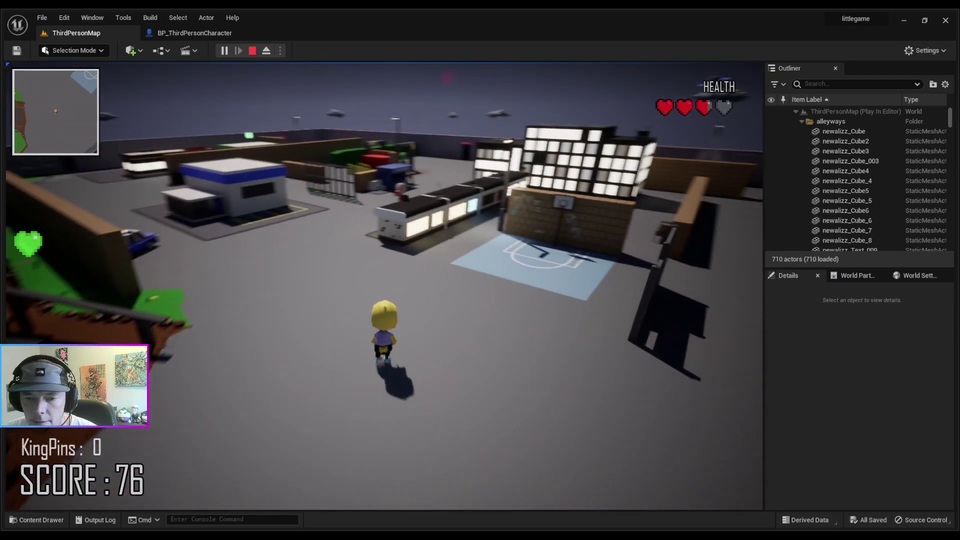
pyautogui.press('w')
pyautogui.press('space')
pyautogui.press('space')
pyautogui.press('w')
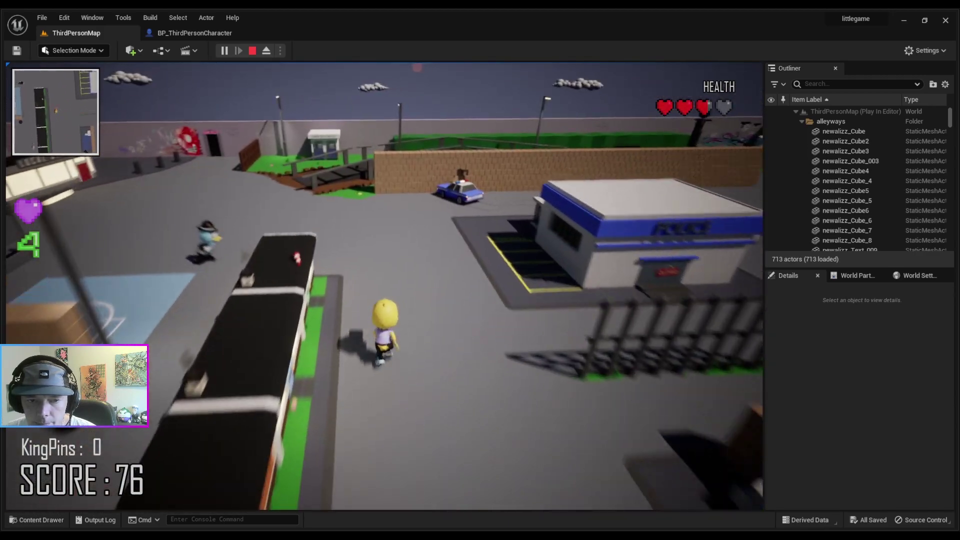
# - Test combat around the row of shops, and run to the metal fence beside the police station
pyautogui.press('w')
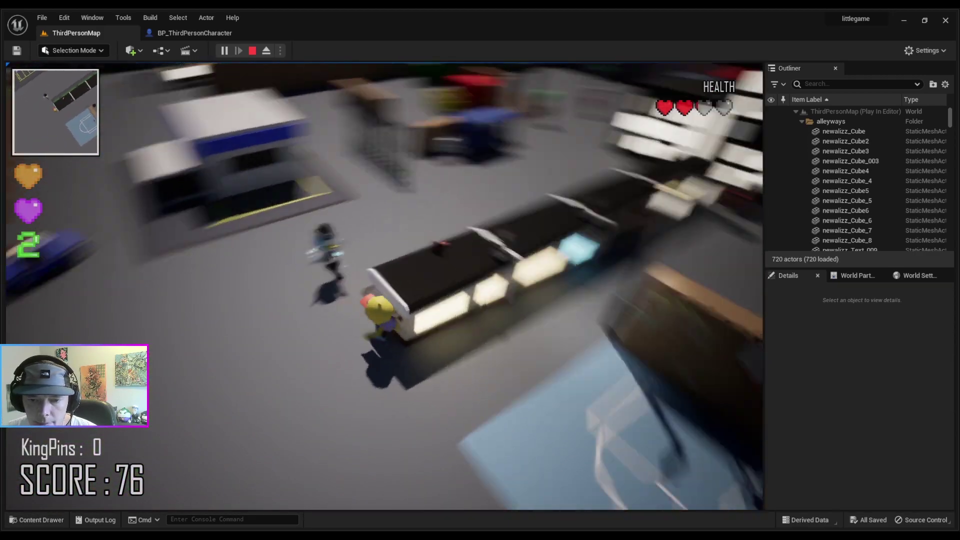
pyautogui.press('w')
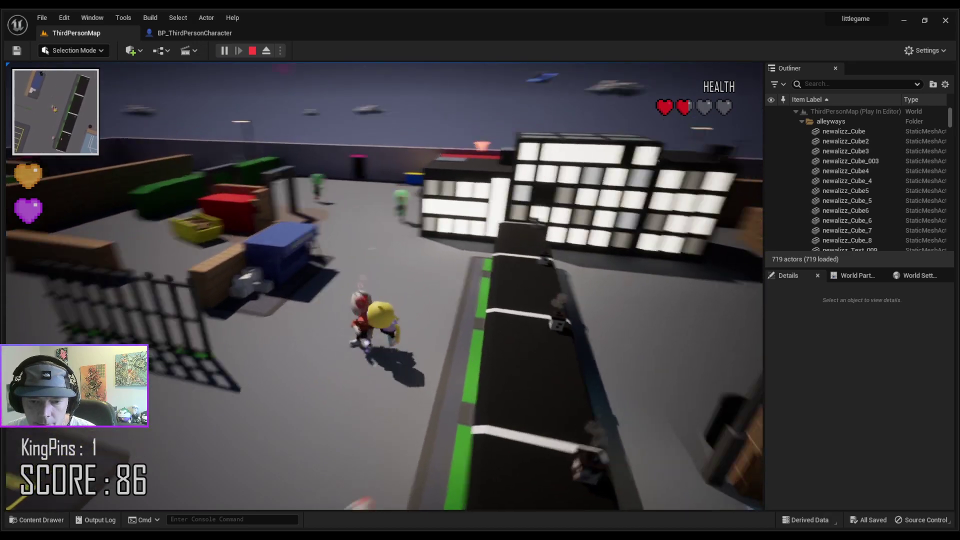
pyautogui.press('w')
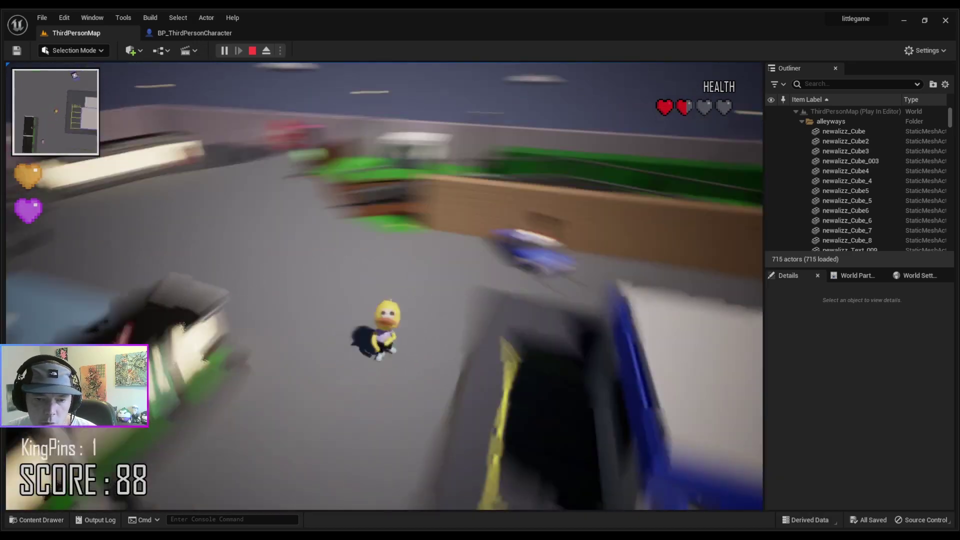
pyautogui.press('w')
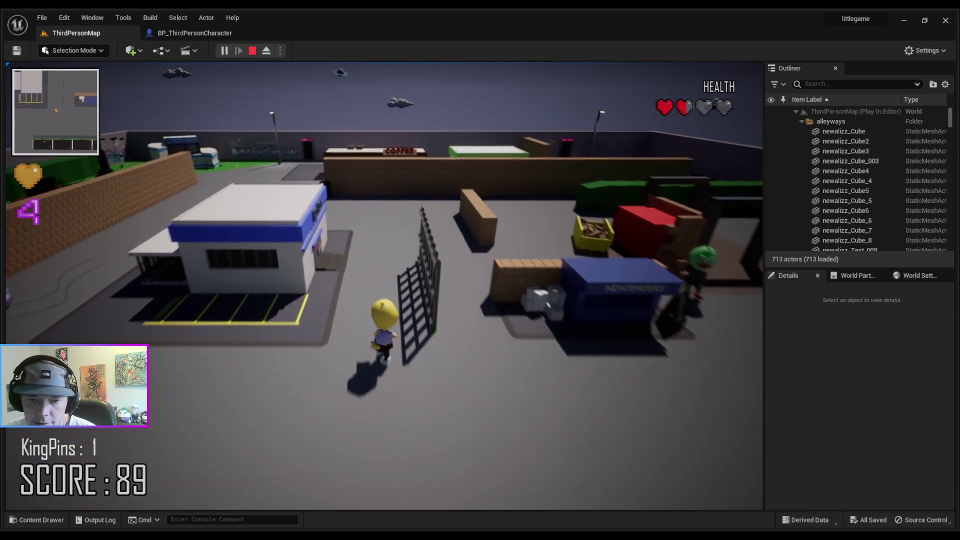
# - Run past the coffee shop and the chemist to the red sports pitch, and test jumping near the green hedge
pyautogui.press('w')
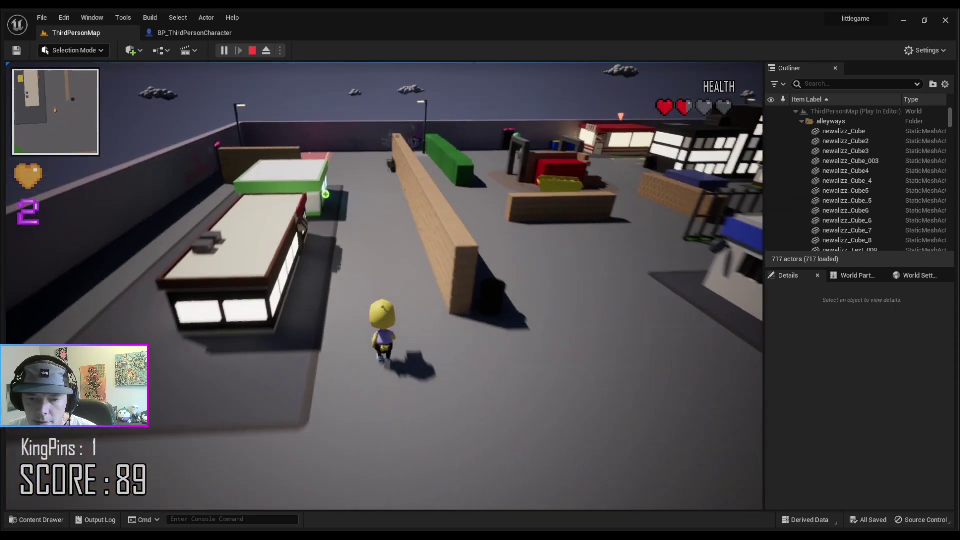
pyautogui.press('w')
pyautogui.press('w')
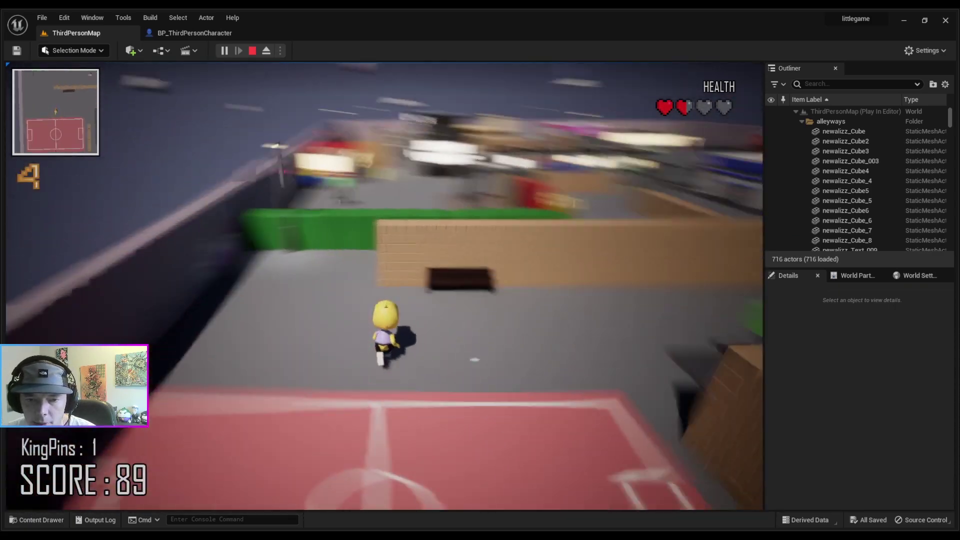
pyautogui.press('w')
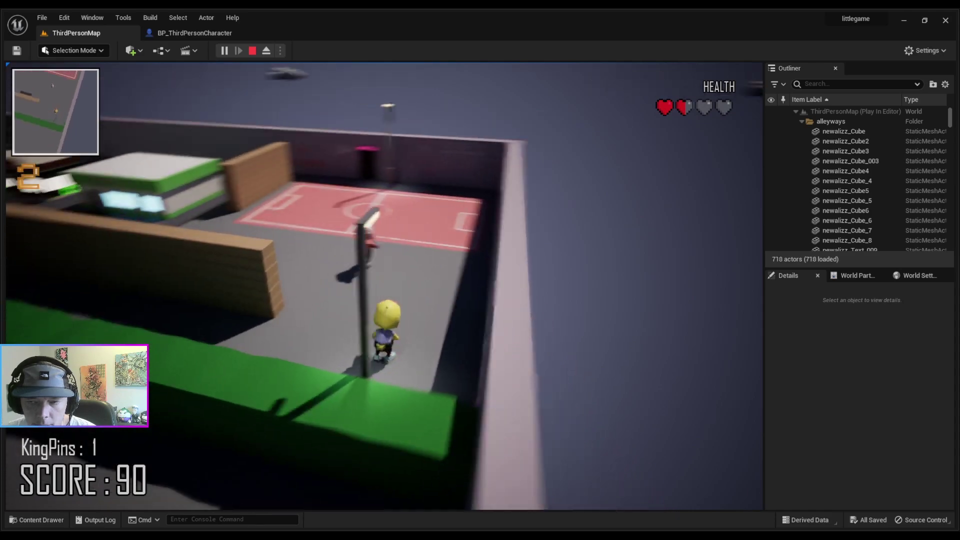
pyautogui.press('w')
pyautogui.press('space')
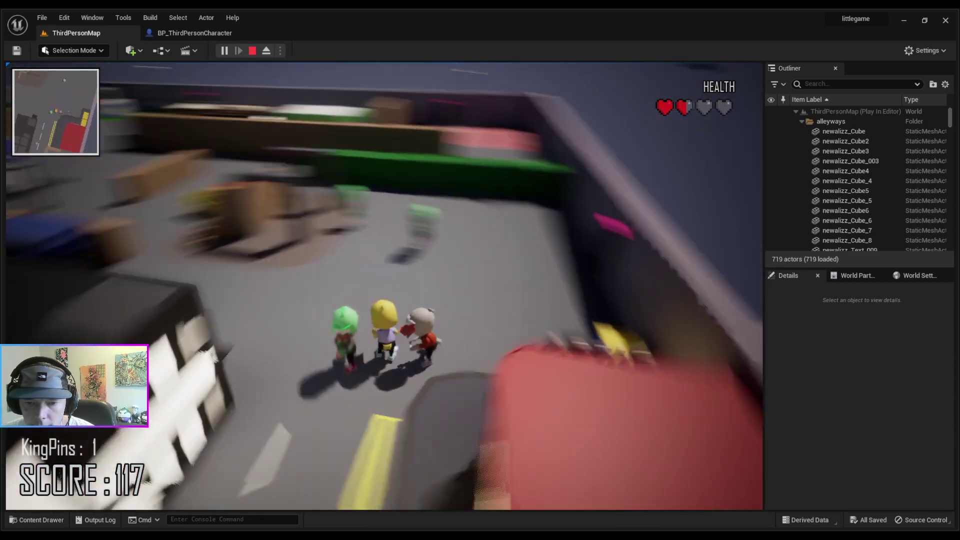
# - Test fighting enemies between the pizza shop and the brick archways, and run past the office block to the Local Store
pyautogui.press('w')
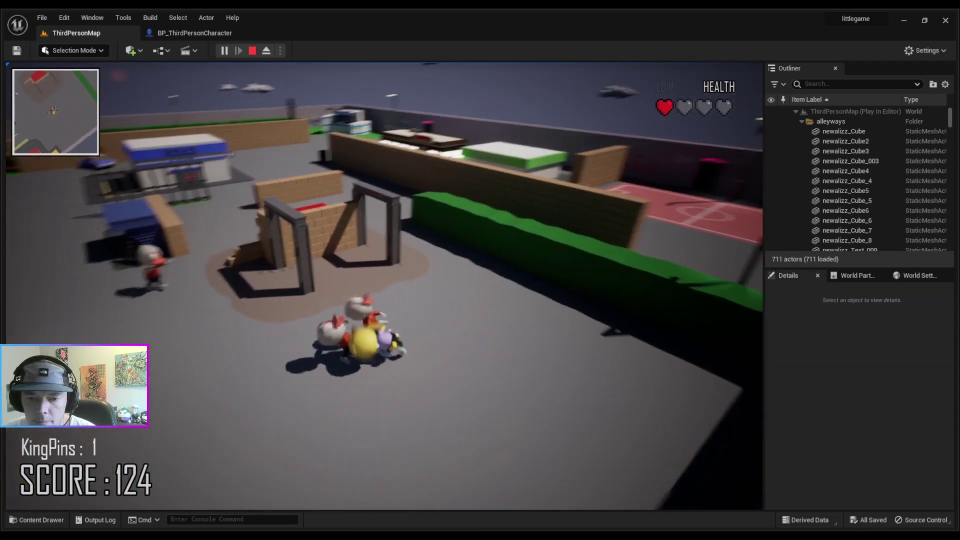
pyautogui.press('w')
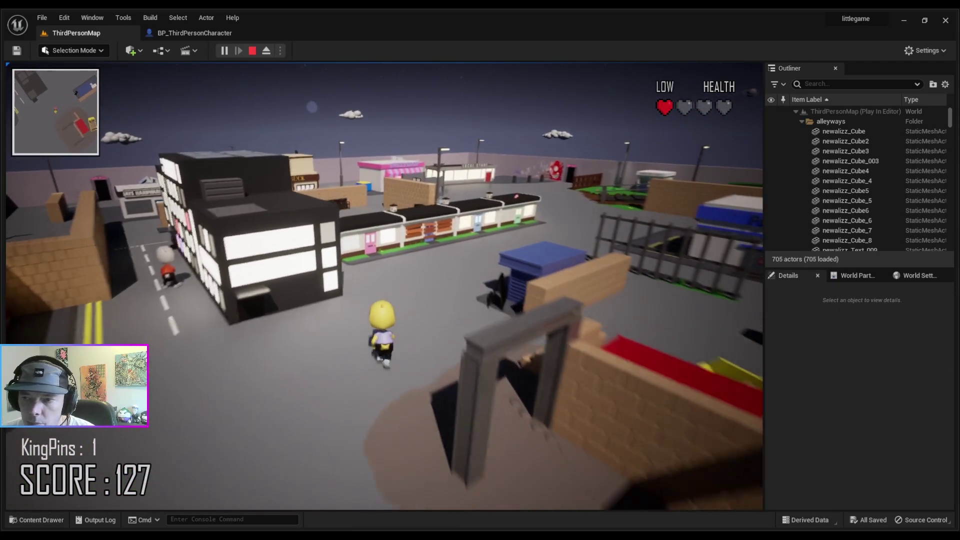
pyautogui.press('w')
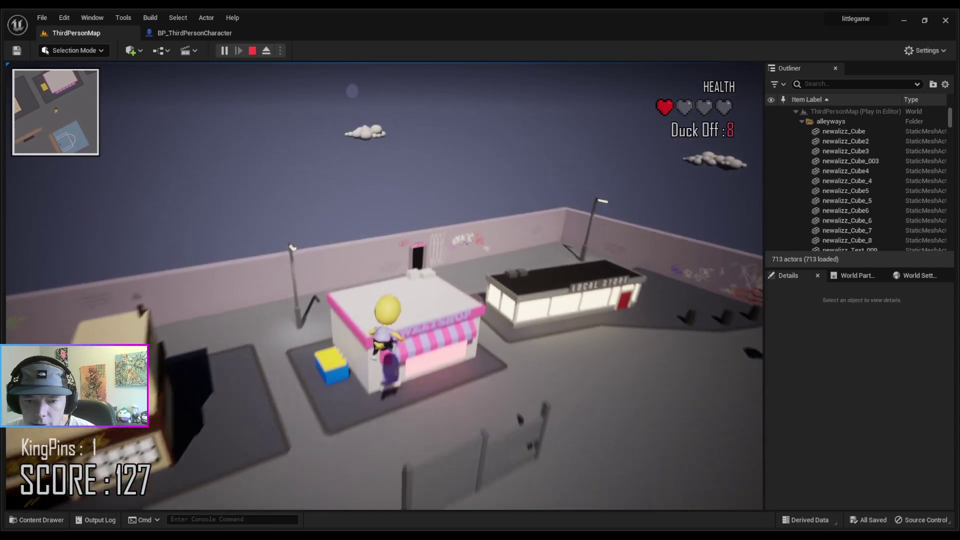
pyautogui.press('w')
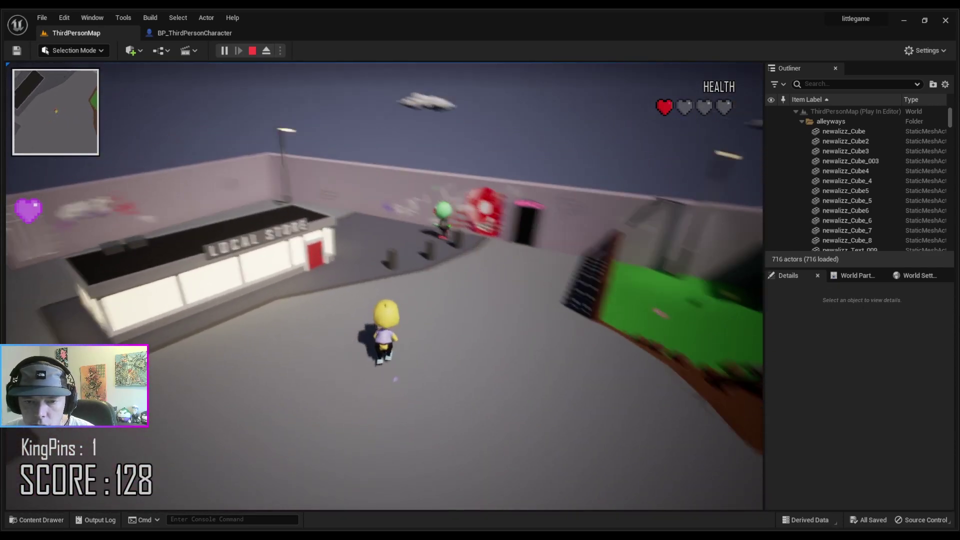
# - Test rooftop jumps from the Local Store to The Lucky Duck, and come down onto the blue basketball court
pyautogui.press('space')
pyautogui.press('w')
pyautogui.press('w')
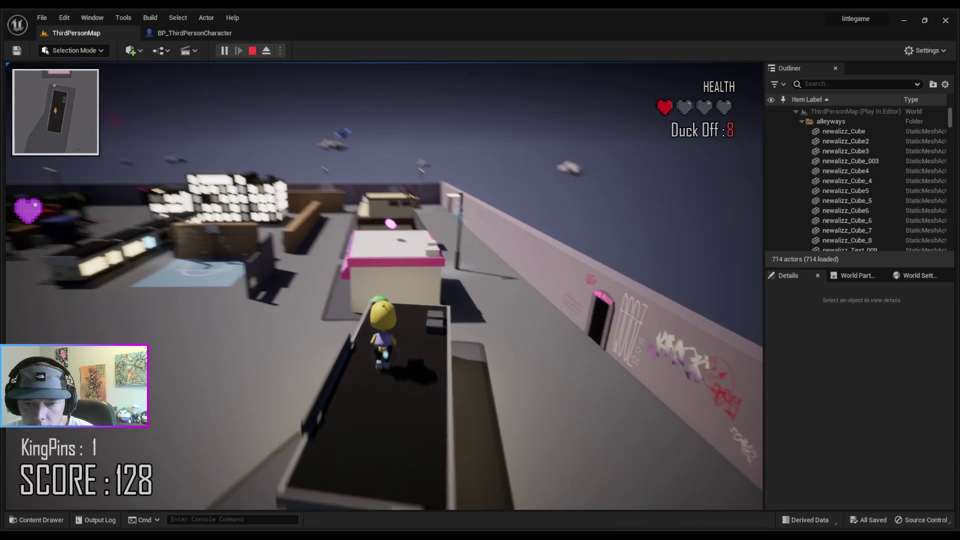
pyautogui.press('w')
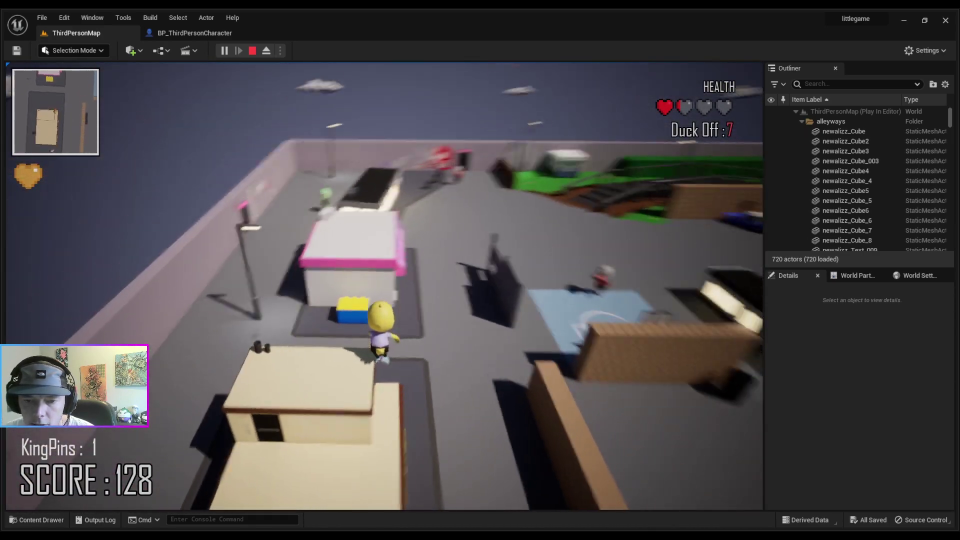
pyautogui.press('w')
pyautogui.press('space')
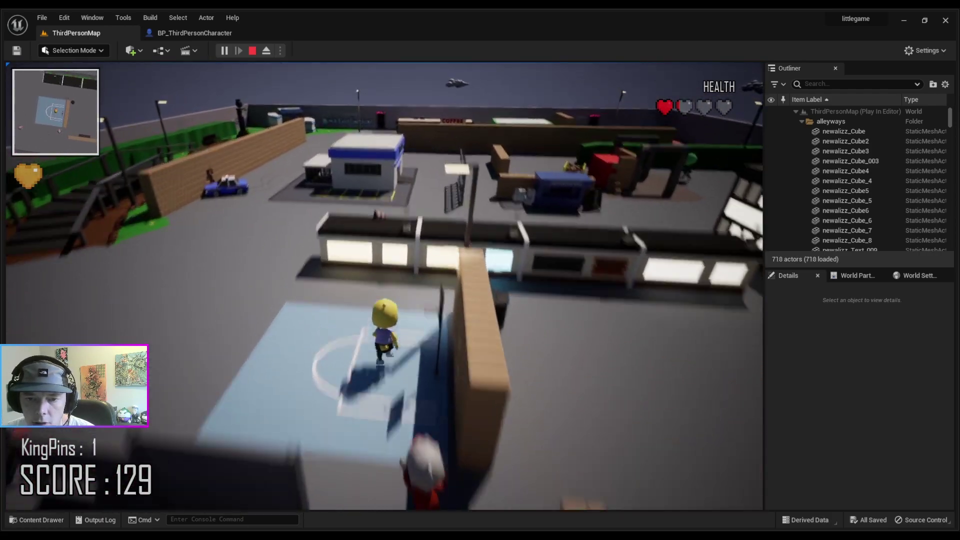
# - Run from the basketball court past the police station, and test jumping onto the coffee shop roof
pyautogui.press('w')
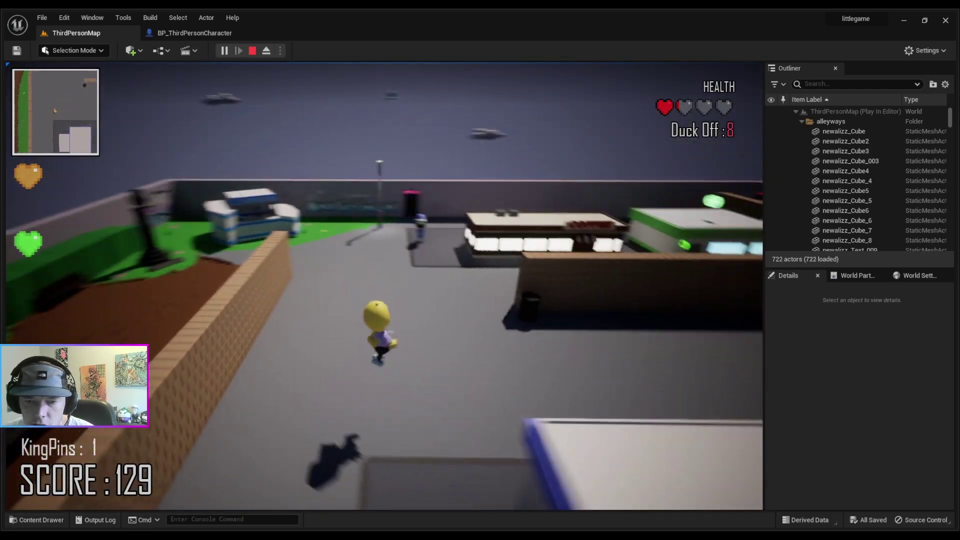
pyautogui.press('w')
pyautogui.press('space')
pyautogui.press('w')
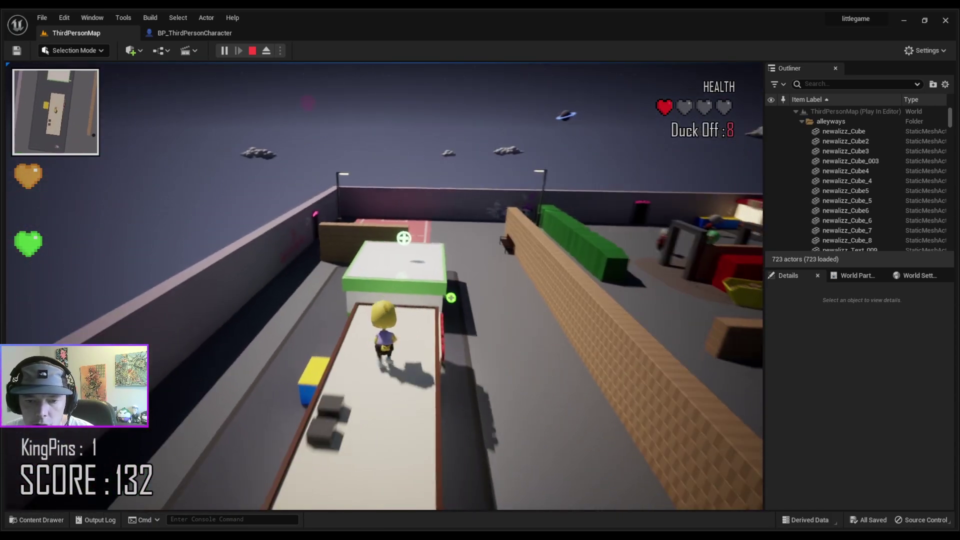
# - Fight the enemy ducks in the lane beside the chemist, and run past the park entrance to the low wall near the yellow skip
pyautogui.press('w')
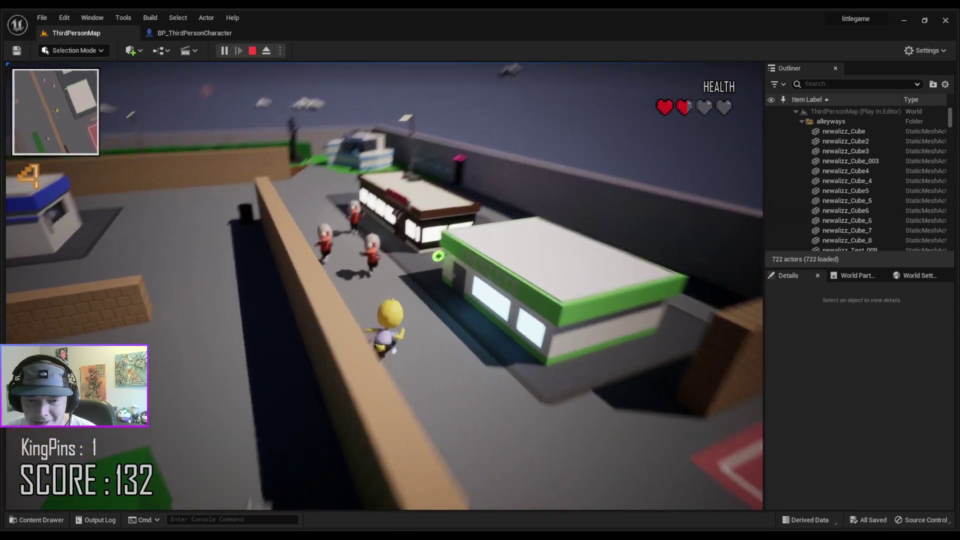
pyautogui.press('w')
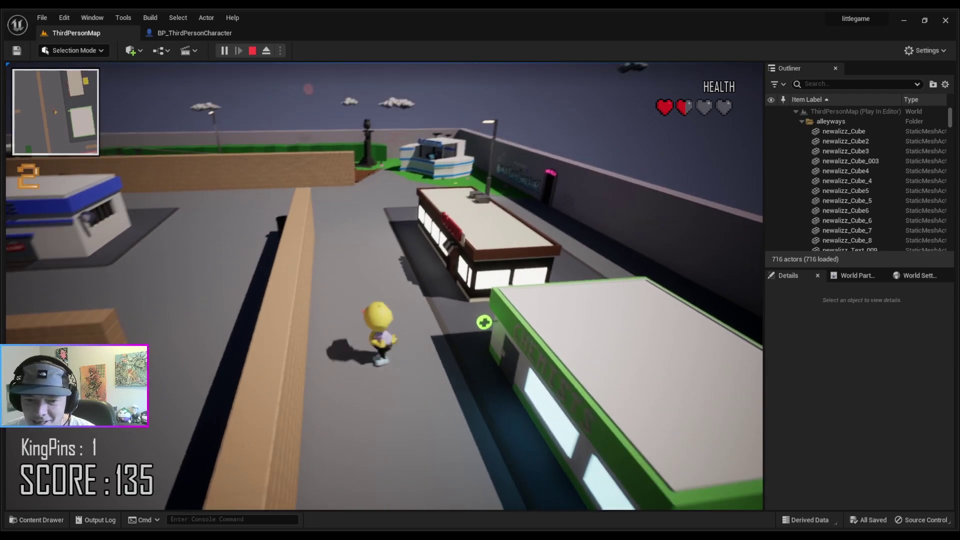
pyautogui.press('w')
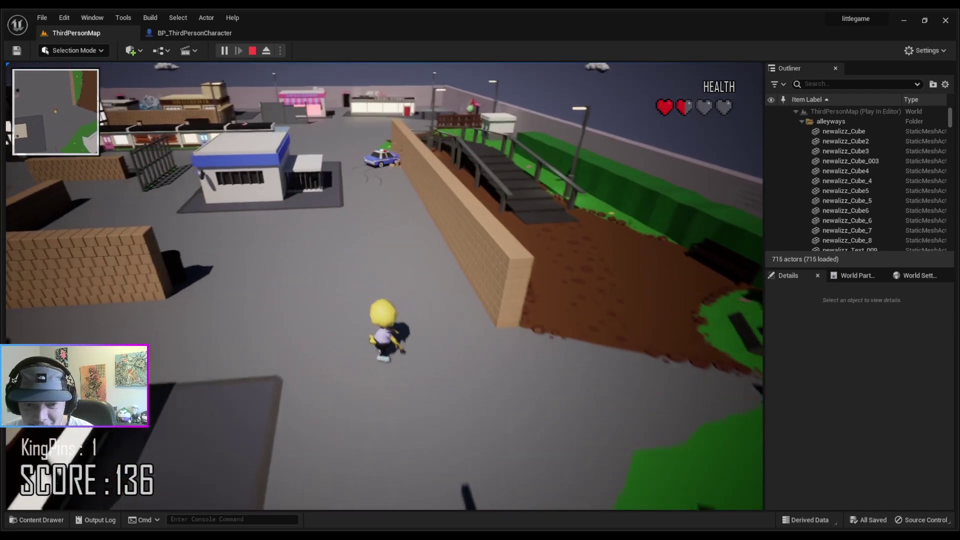
pyautogui.press('w')
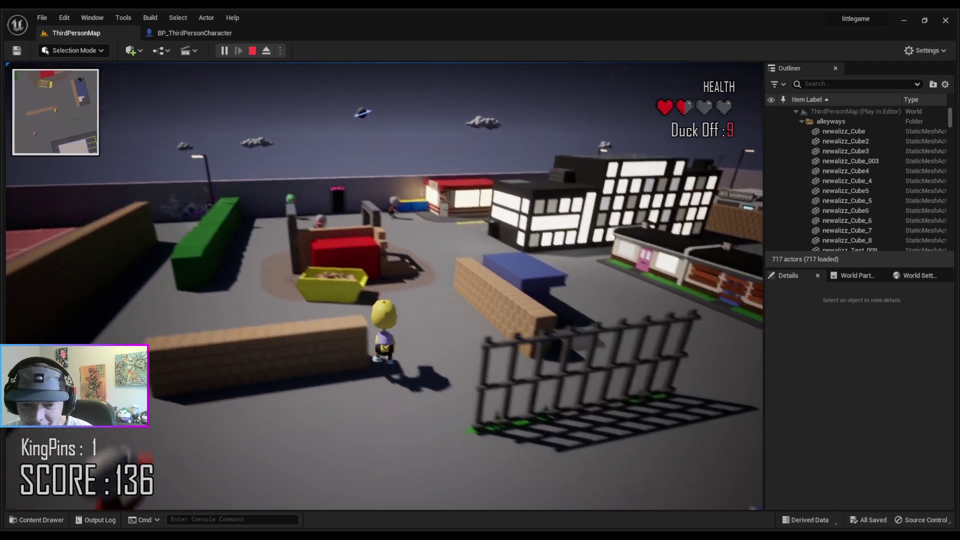
# - Test group combat against enemy ducks between the pizza shop, the black office block and the newspaper stand
pyautogui.press('w')
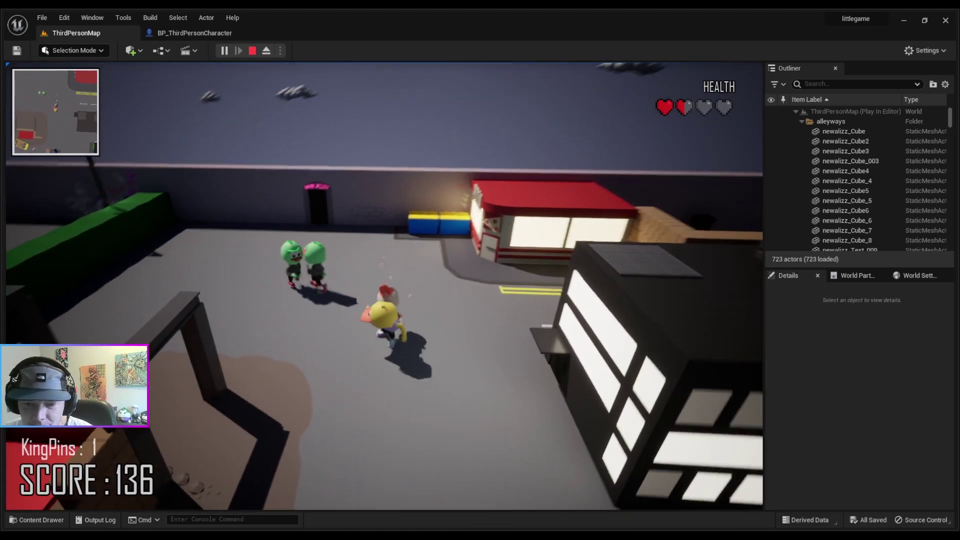
pyautogui.press('w')
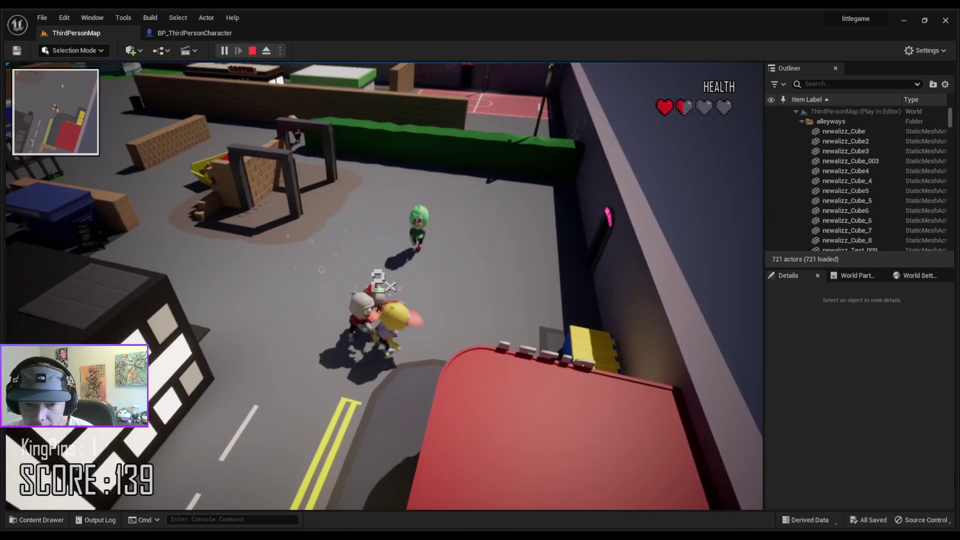
pyautogui.press('w')
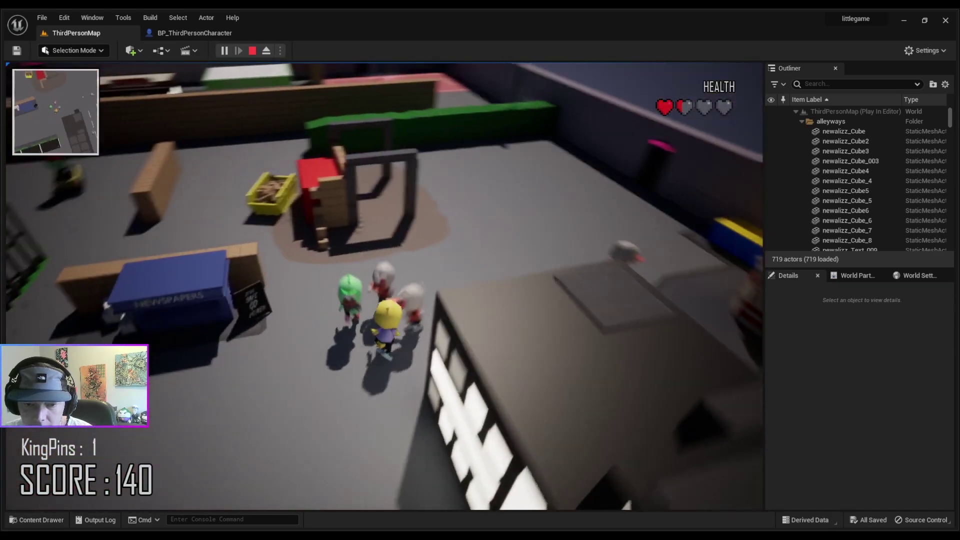
pyautogui.press('w')
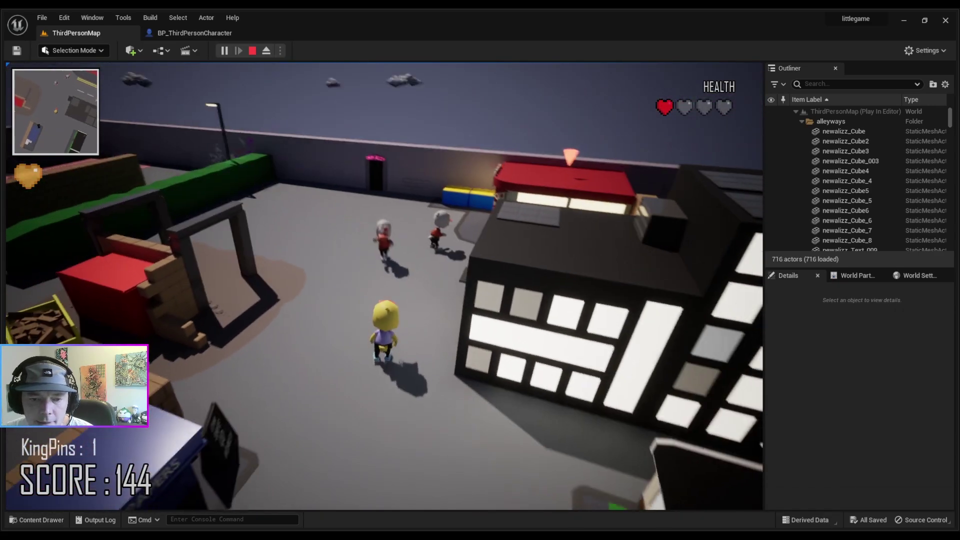
# - Test jumping onto the pizza shop's red roof, and drop back to the street beside the office block
pyautogui.press('w')
pyautogui.press('space')
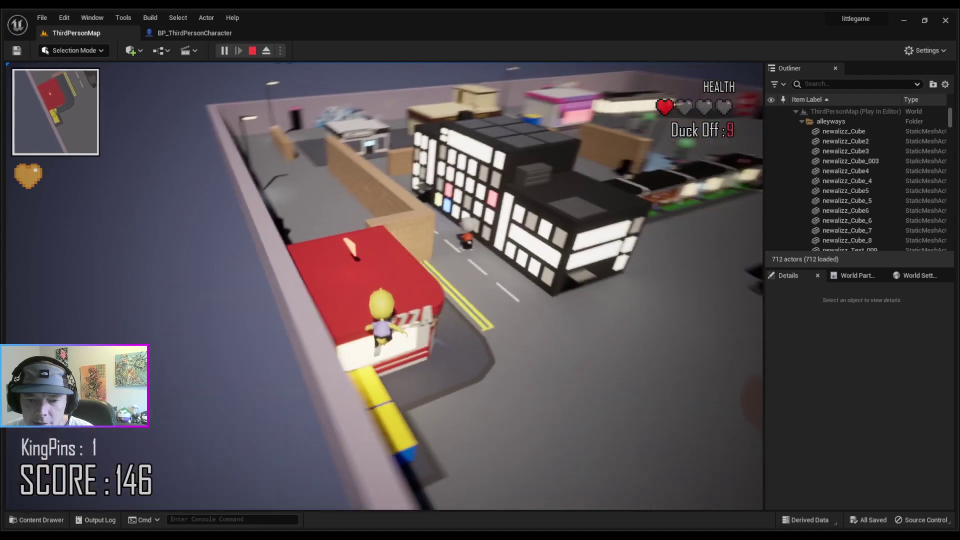
pyautogui.press('w')
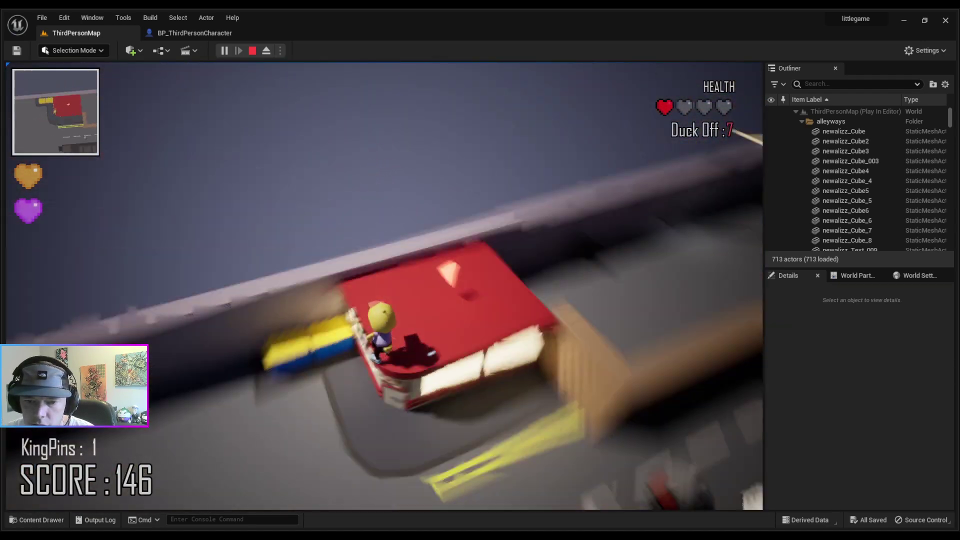
pyautogui.press('w')
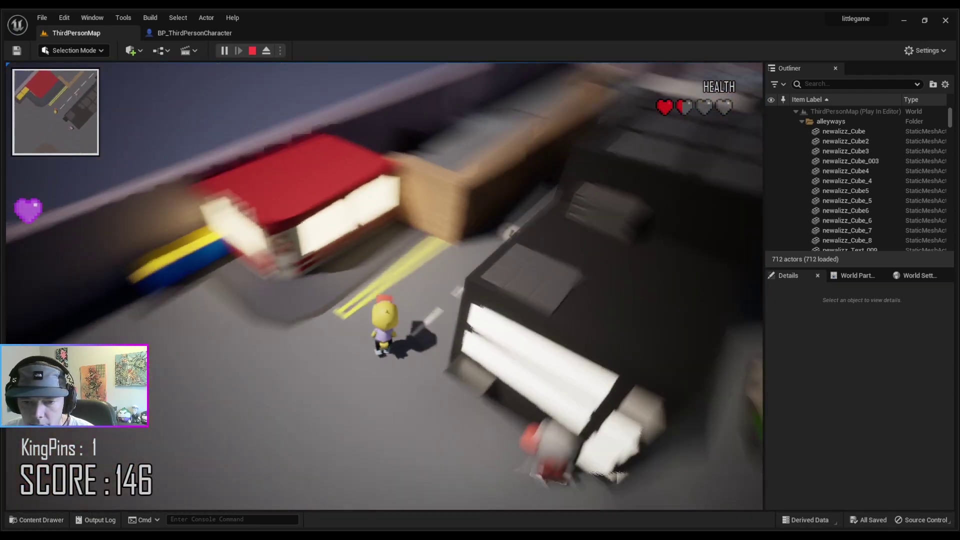
# - Run past the brick archways to the wall above the blue basketball court, and fight the green-headed ducks beyond the court
pyautogui.press('w')
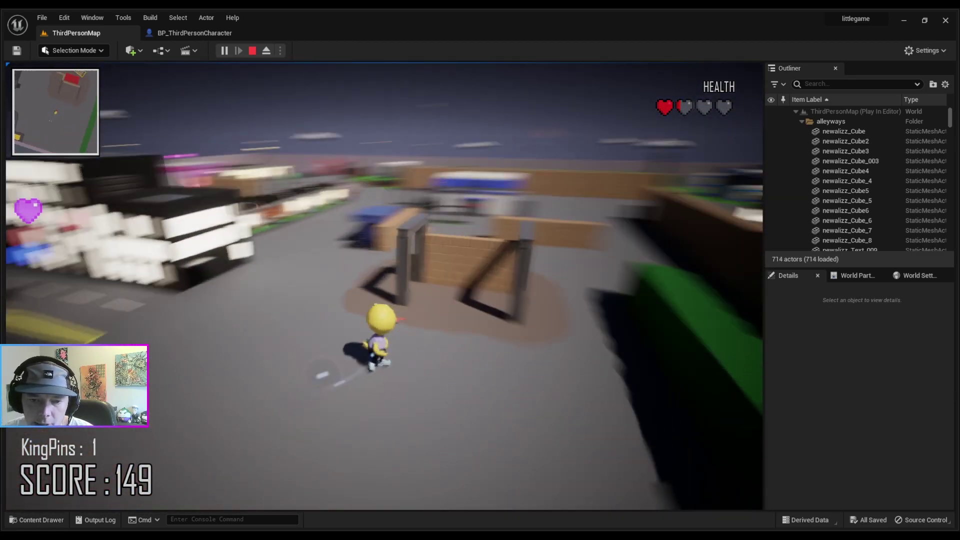
pyautogui.press('w')
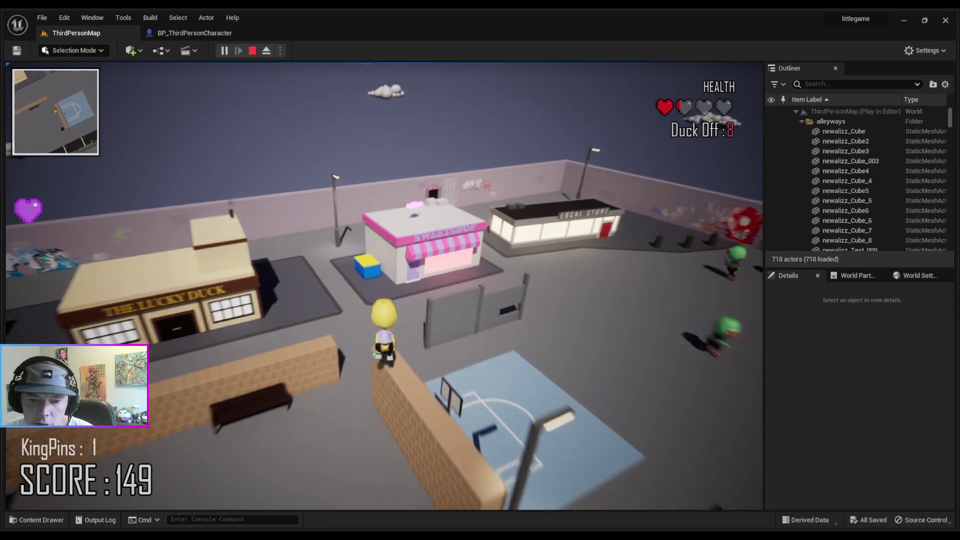
pyautogui.press('w')
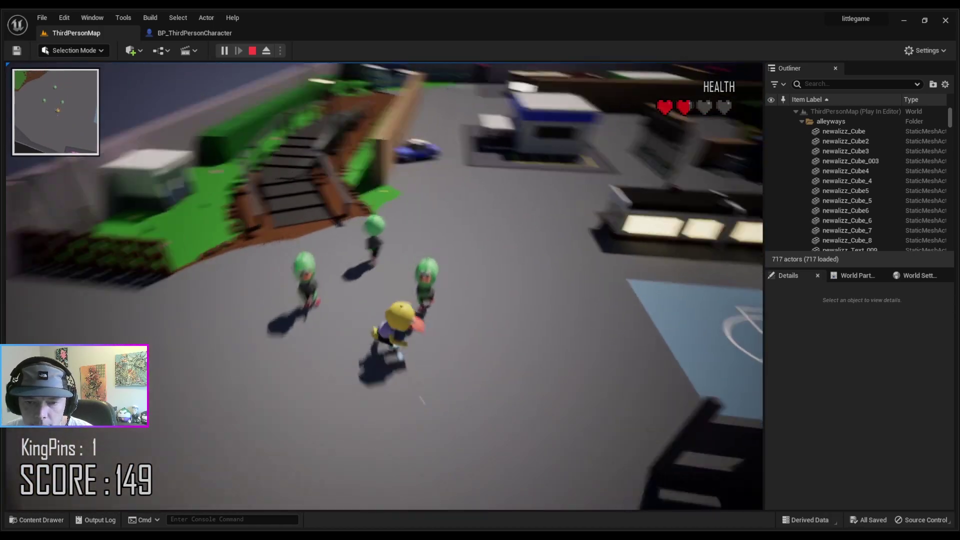
# - Run away from the green-headed ducks into the park, and follow the dirt path toward the wooden bridge
pyautogui.press('w')
pyautogui.press('w')
pyautogui.press('w')
pyautogui.press('w')
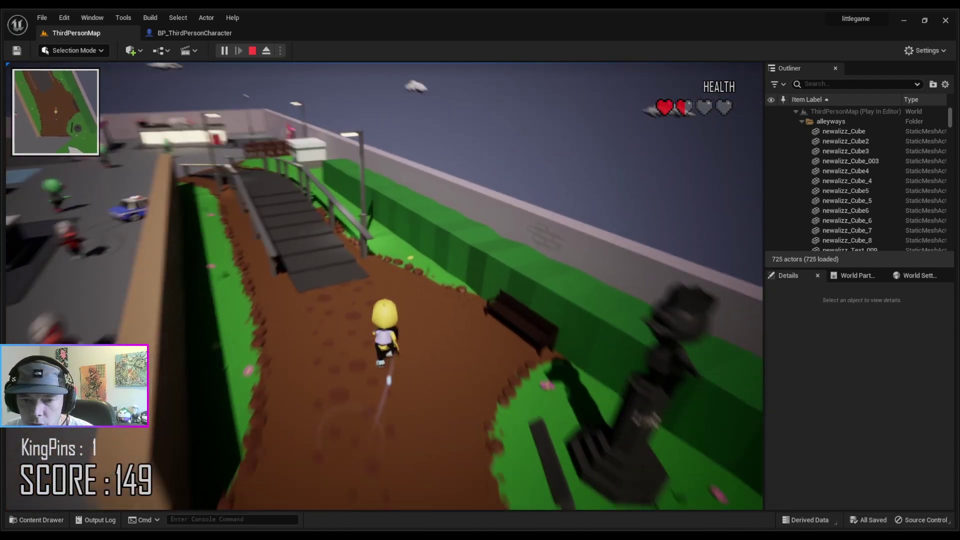
# - Run back along the park's dirt path toward the information kiosk, and test jumping over the coffee shop's roof
pyautogui.press('w')
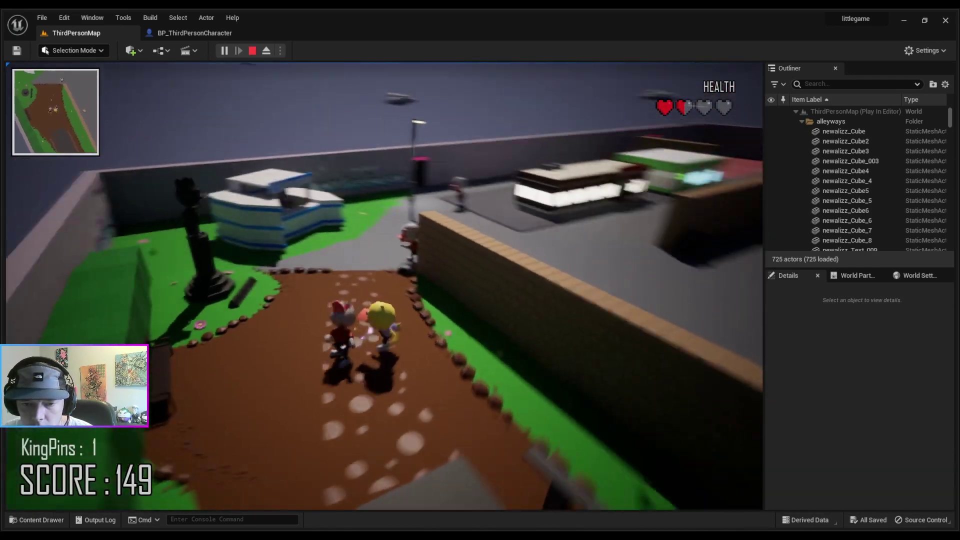
pyautogui.press('w')
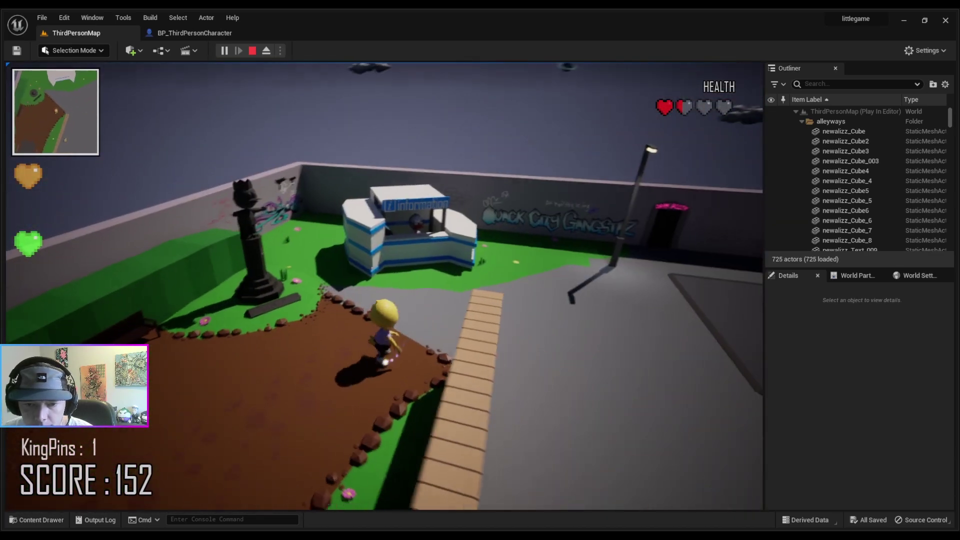
pyautogui.press('w')
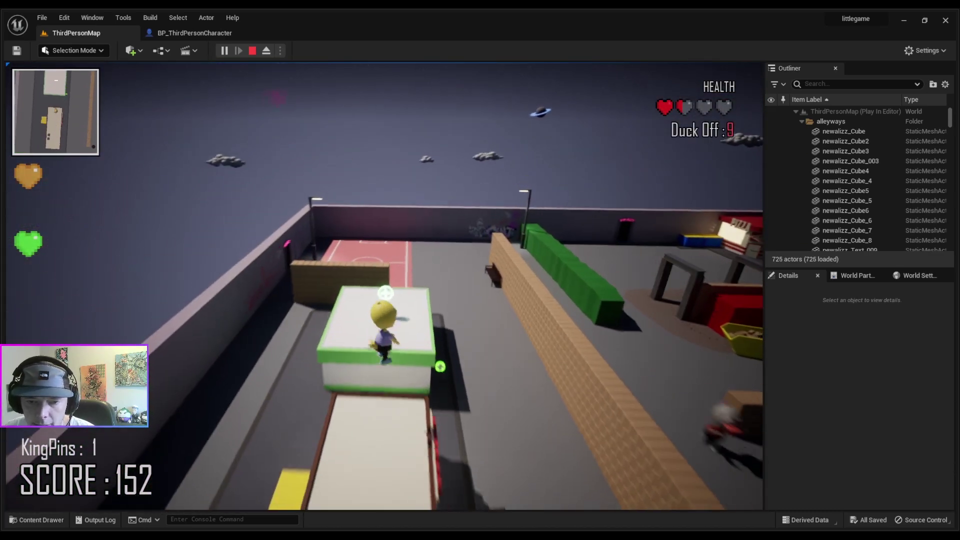
# - Fight the crowned duck beside the coffee shop, and make for the yellow skip at the red building site
pyautogui.press('w')
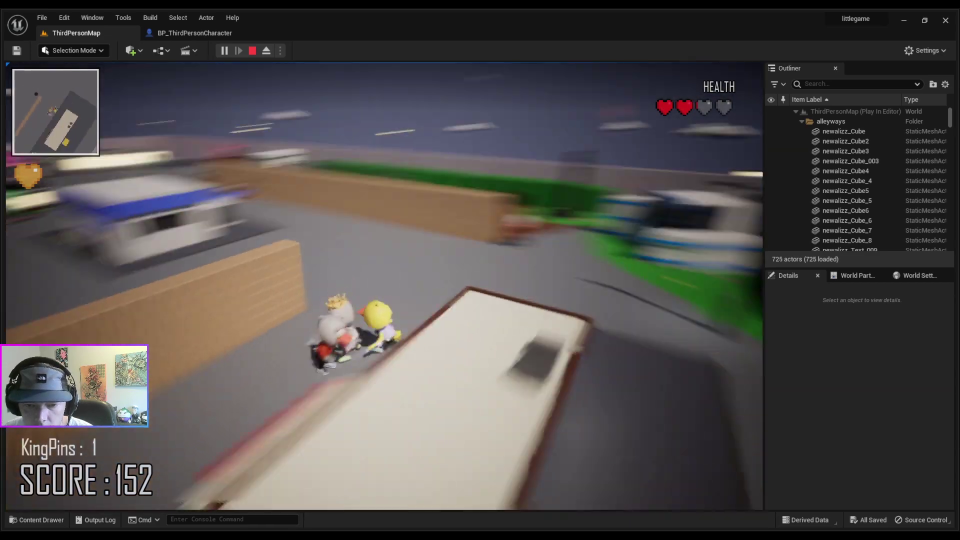
pyautogui.press('w')
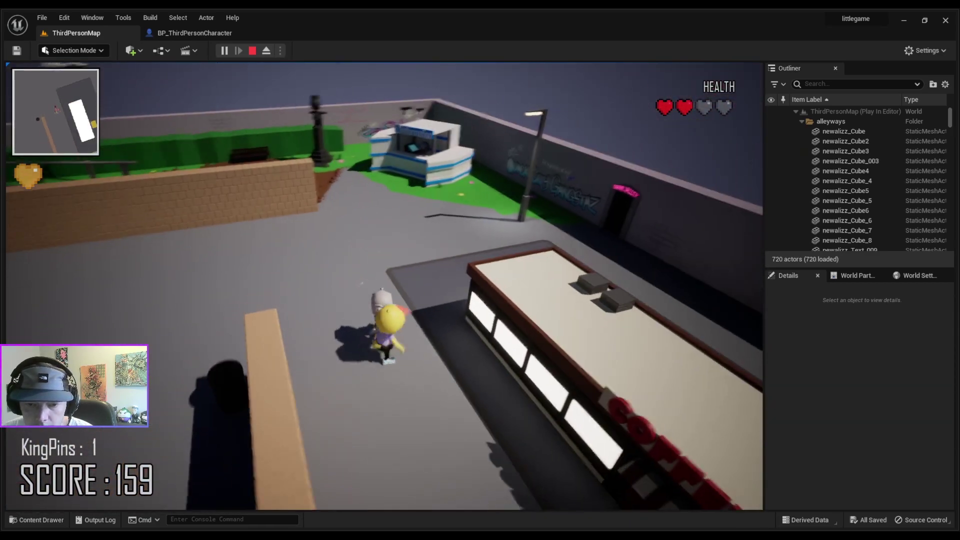
pyautogui.press('w')
pyautogui.press('space')
pyautogui.press('w')
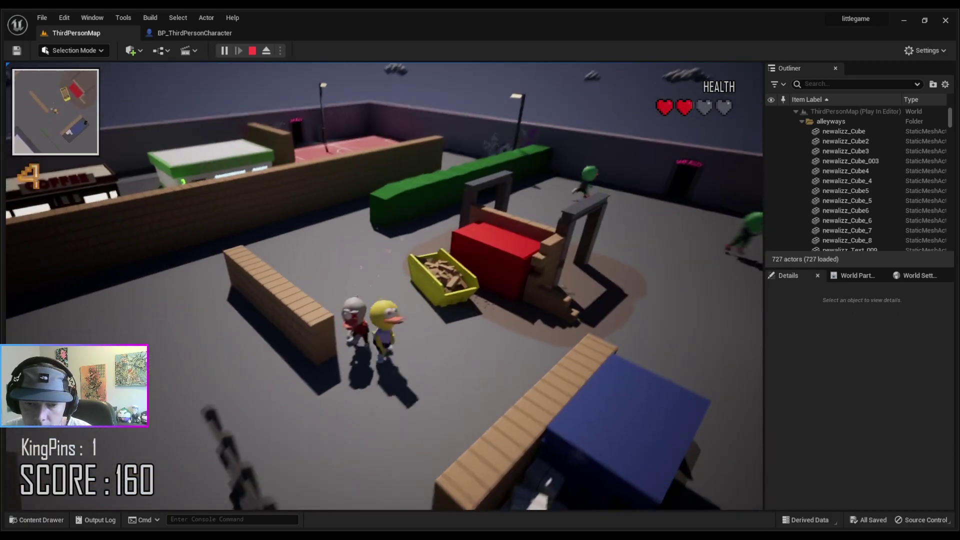
# - Test combat against the green-headed ducks near the pizza shop, and jump onto the terraced houses' black roof
pyautogui.press('w')
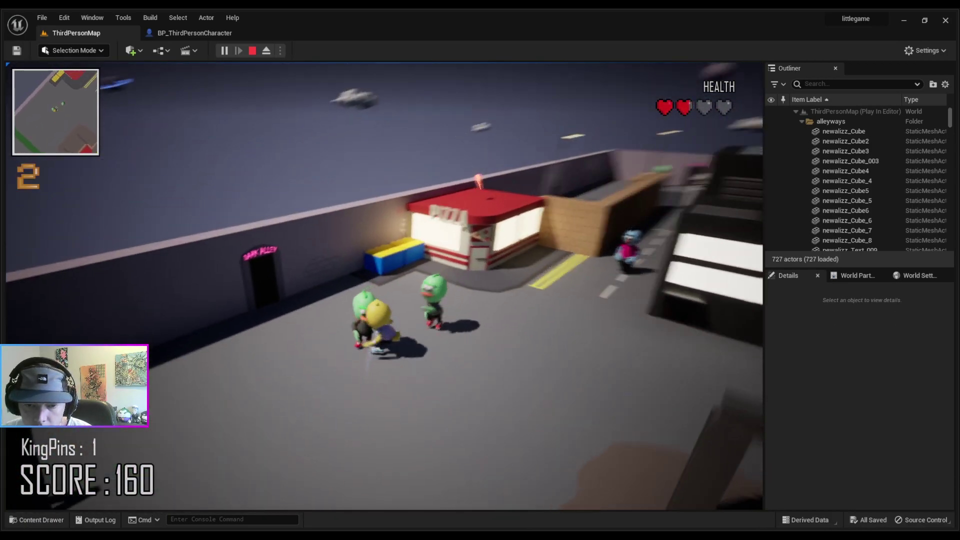
pyautogui.press('w')
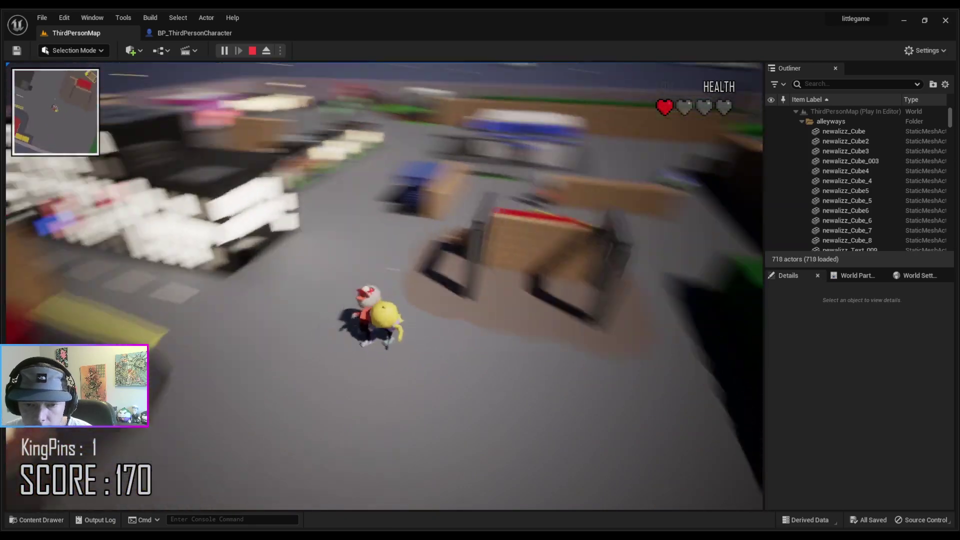
pyautogui.press('w')
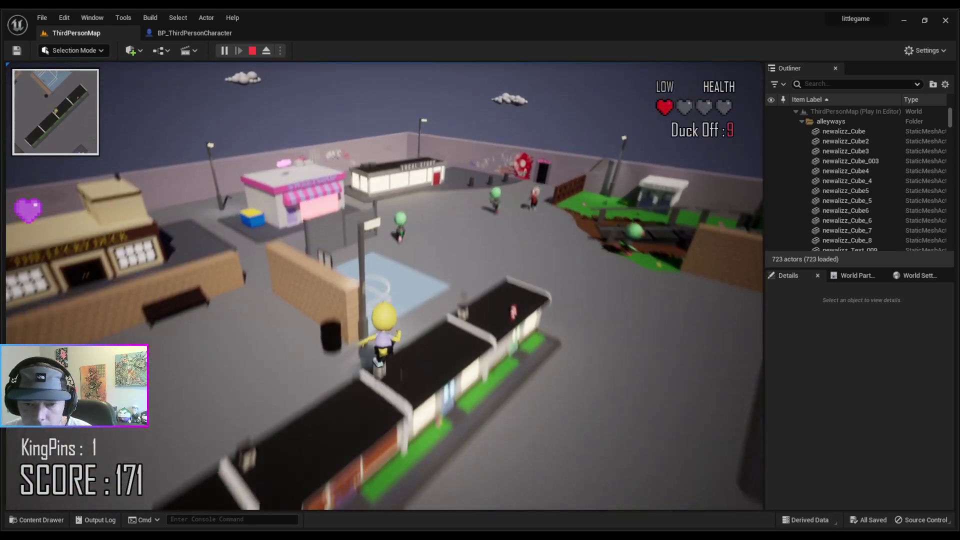
# - Test group combat against the enemy ducks between the Sweetshop and the blue basketball court
pyautogui.press('w')
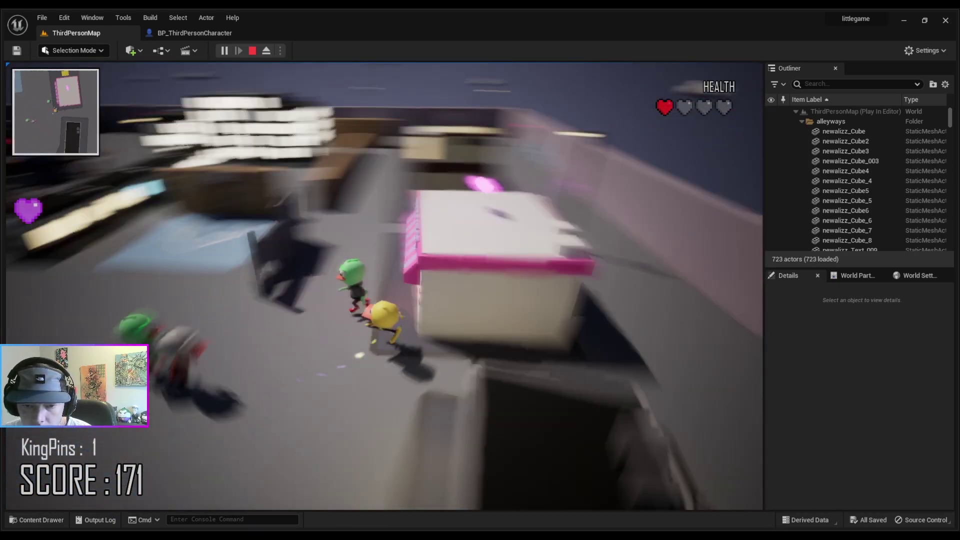
pyautogui.press('w')
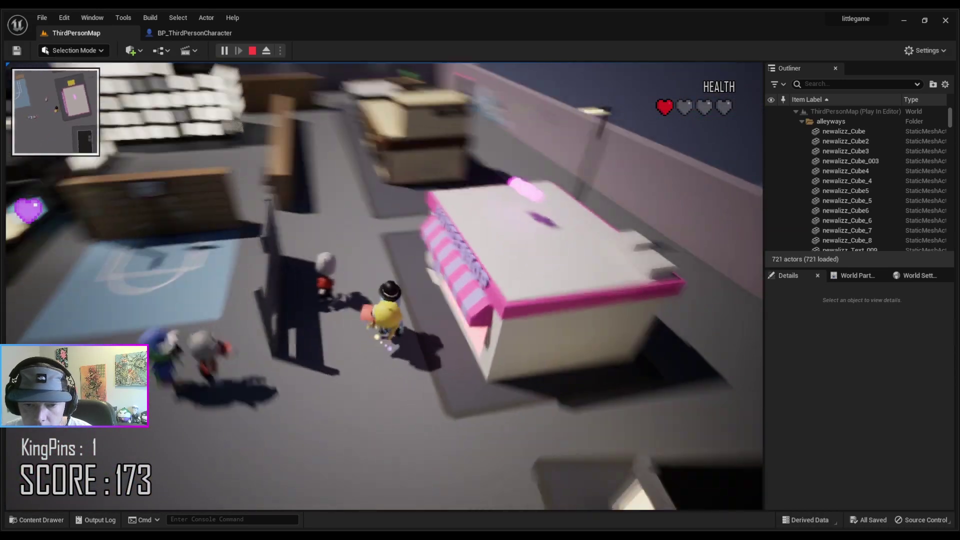
pyautogui.press('w')
pyautogui.press('w')
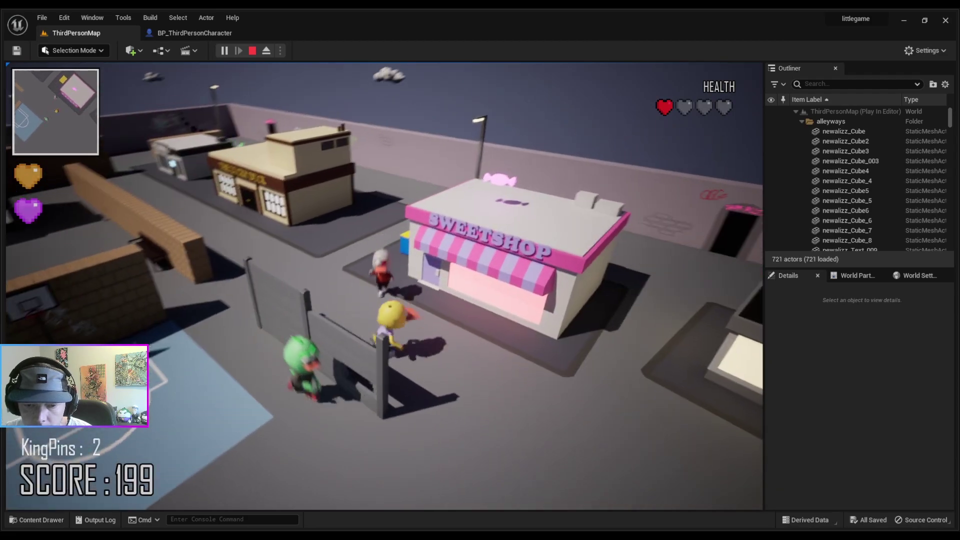
# - Run from the Sweetshop past the terraced houses to the white building with the blue trim, fighting the pursuing ducks
pyautogui.press('w')
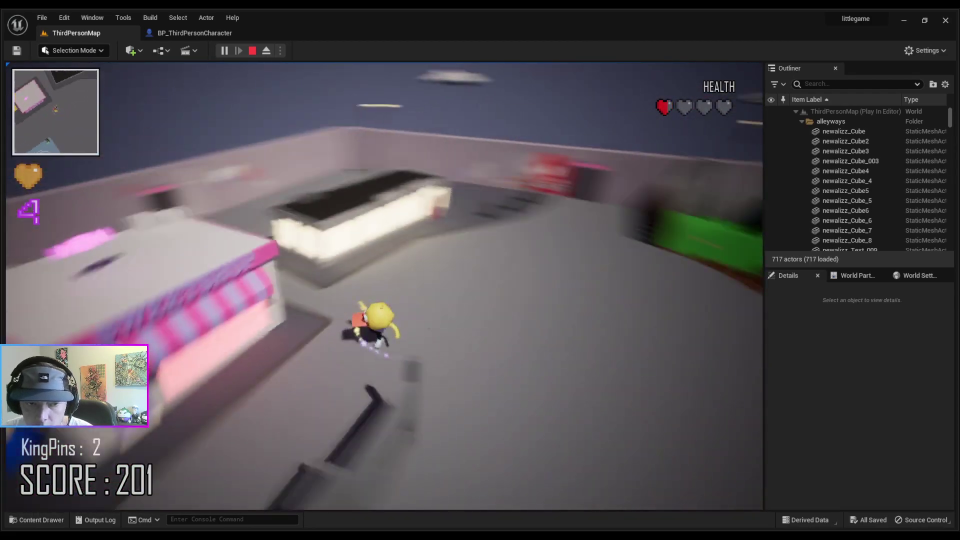
pyautogui.press('w')
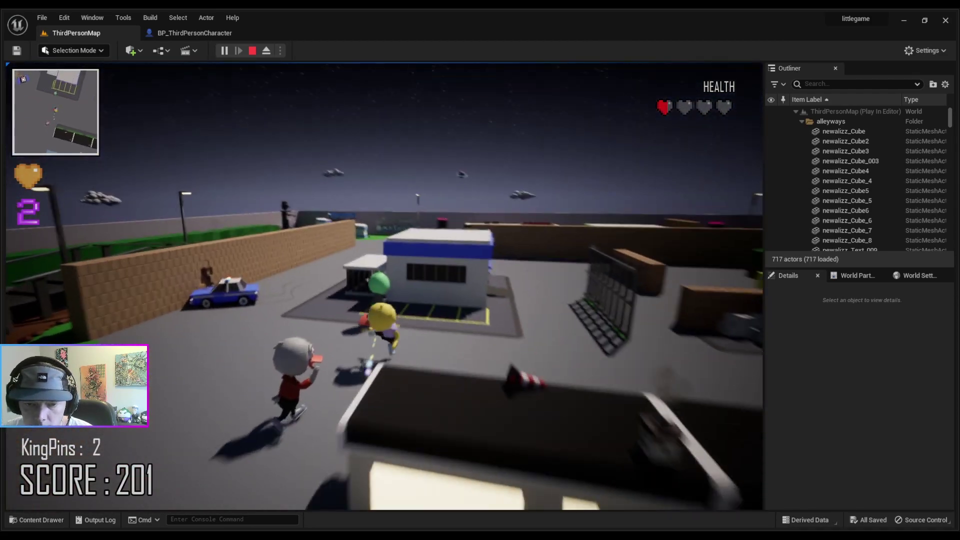
pyautogui.press('w')
pyautogui.press('w')
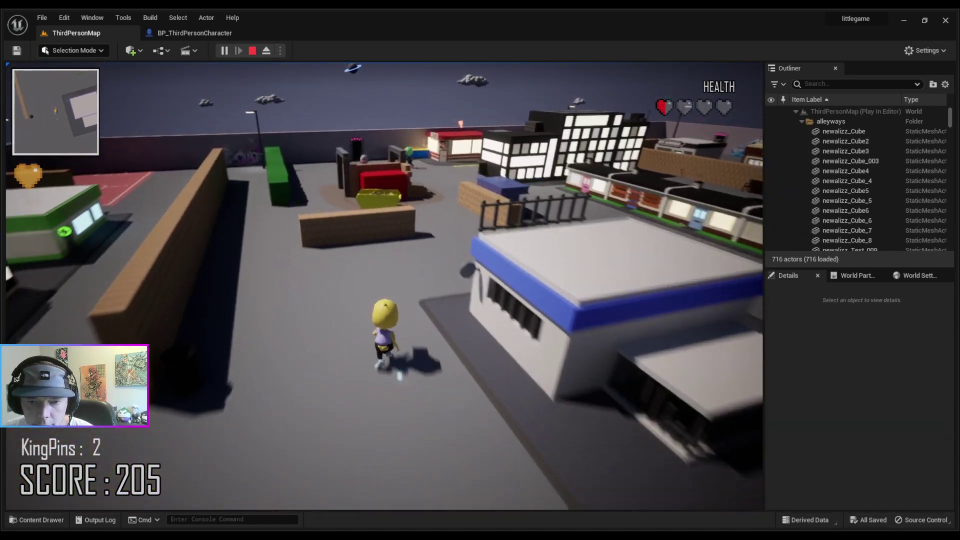
# - Fight the ducks from the yellow skip to the red basketball court until the game is over, and quit the play session
pyautogui.press('w')
pyautogui.press('w')
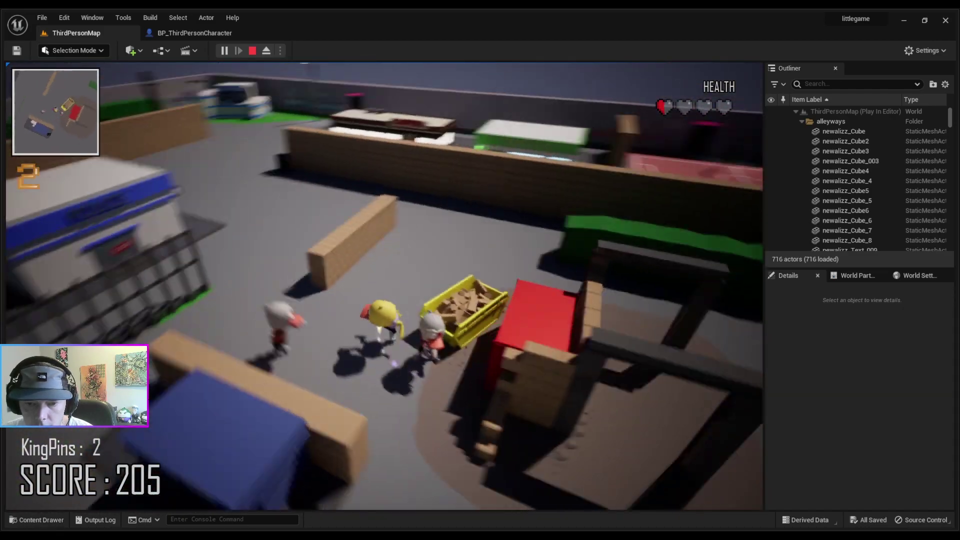
pyautogui.press('w')
pyautogui.press('w')
pyautogui.press('w')
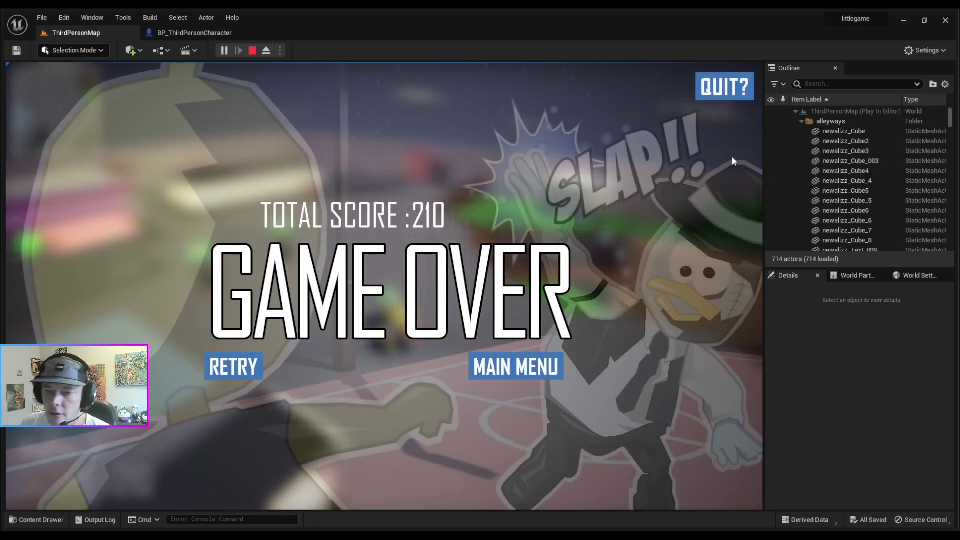
pyautogui.click(724, 90)
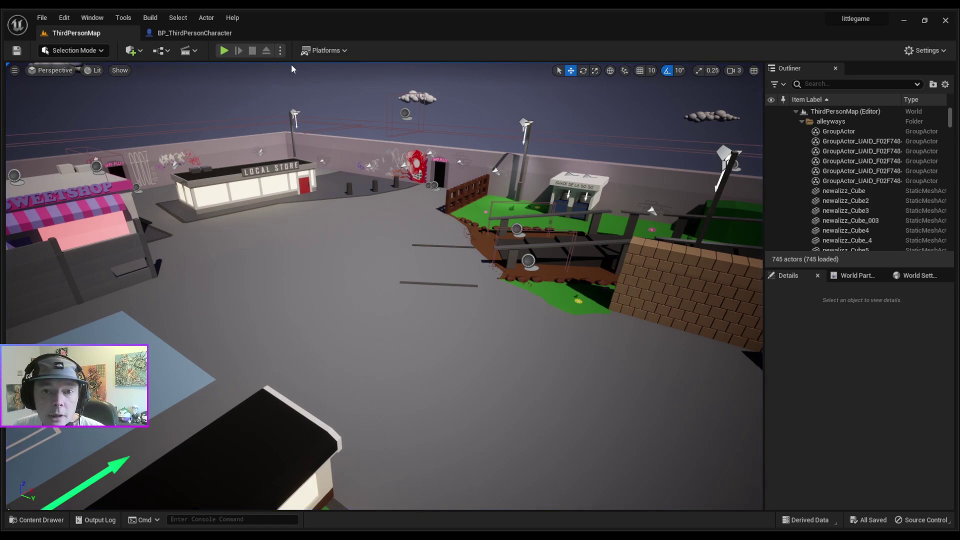
# - Review the editor's play modes, including Selected Viewport and Standalone Game, without changing the mode
pyautogui.click(281, 51)
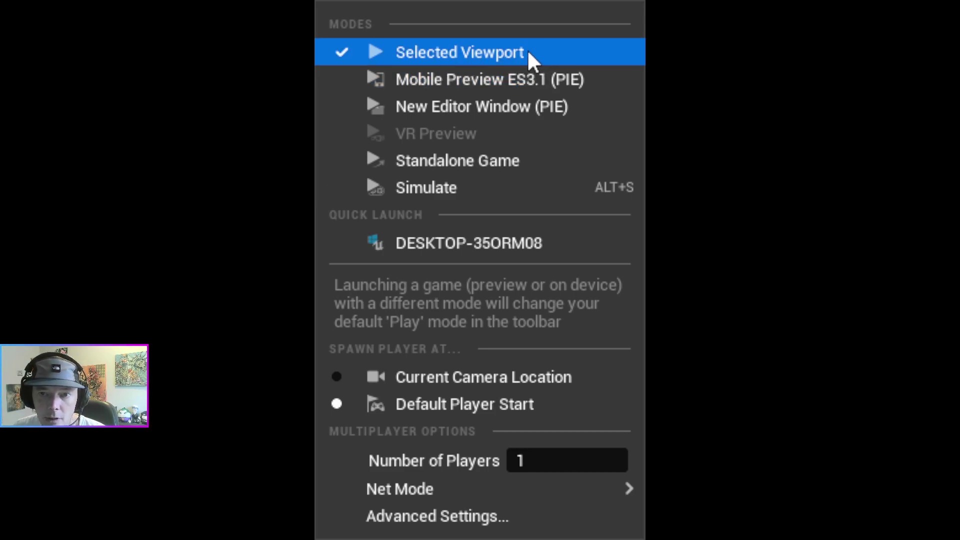
pyautogui.click(402, 449)
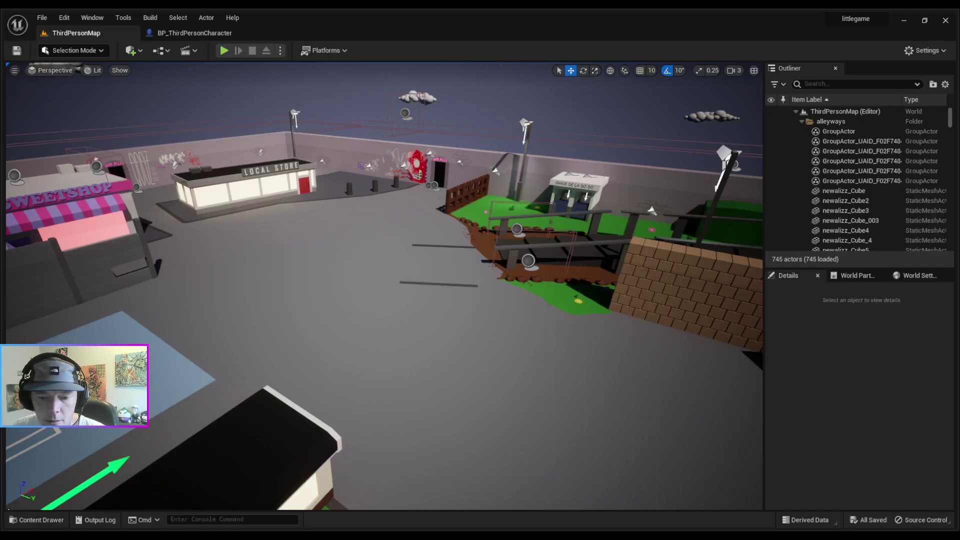
pyautogui.click(281, 50)
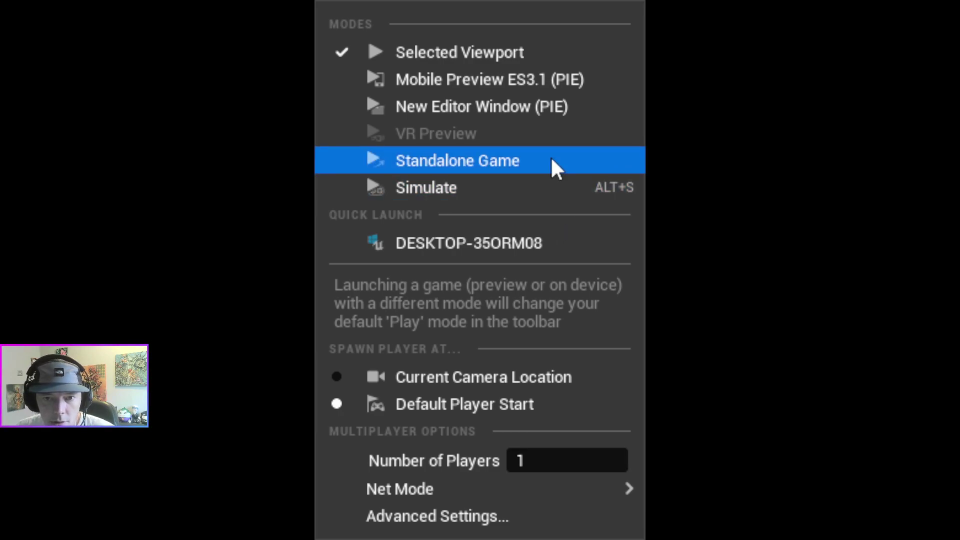
pyautogui.click(537, 249)
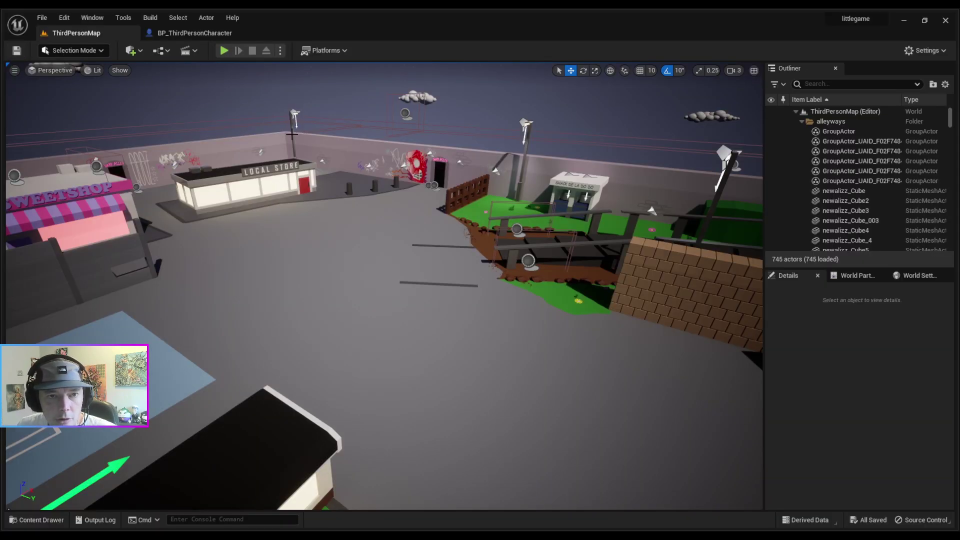
# - Fly through the level to view the front of the terraced houses beside the black office block
pyautogui.moveTo(406, 276); pyautogui.dragTo(440, 329, button='right')
pyautogui.press('s')
pyautogui.press('d')
pyautogui.press('w')
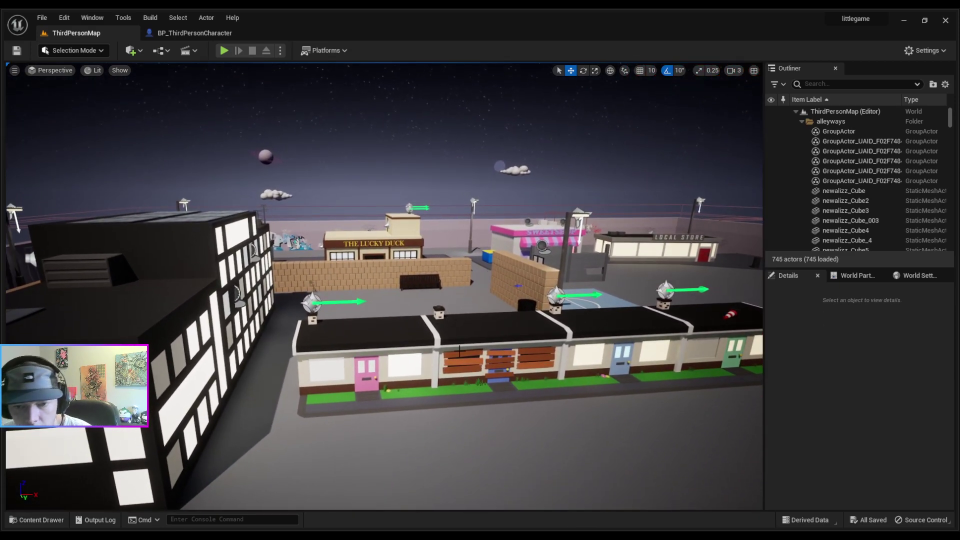